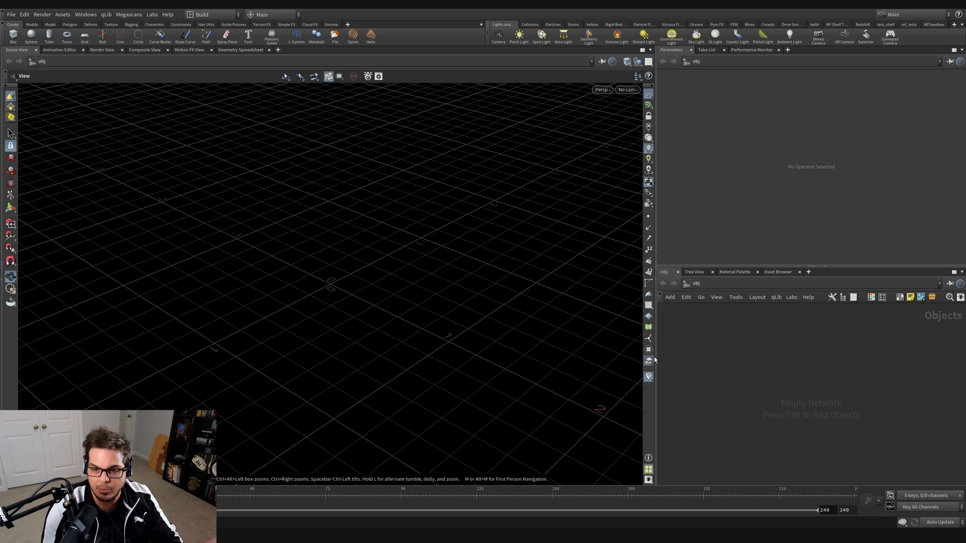
# Enlarge the network pane, add a Geometry object to the object network and go inside it
pyautogui.moveTo(657, 357); pyautogui.dragTo(581, 368)
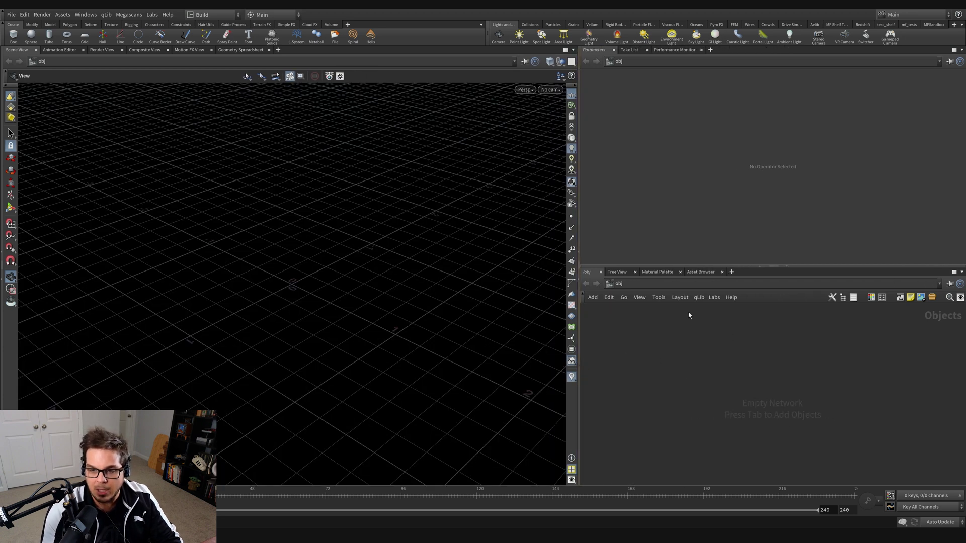
pyautogui.moveTo(691, 266); pyautogui.dragTo(690, 240)
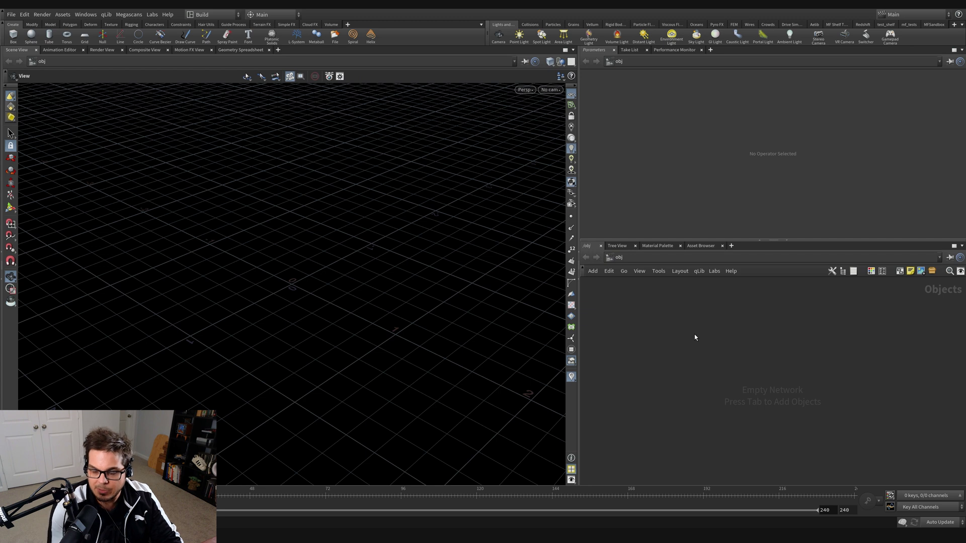
pyautogui.press('Tab')
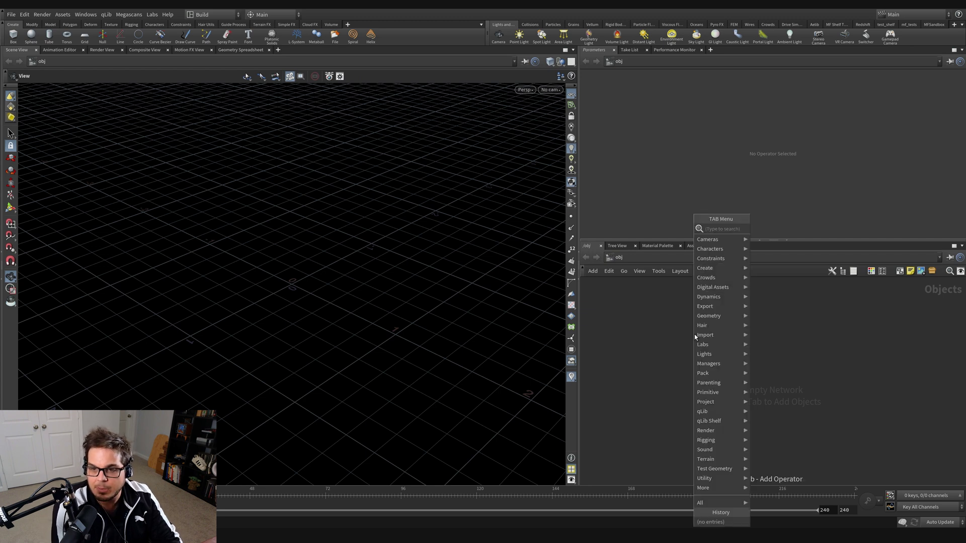
pyautogui.write('geo')
pyautogui.press('Return')
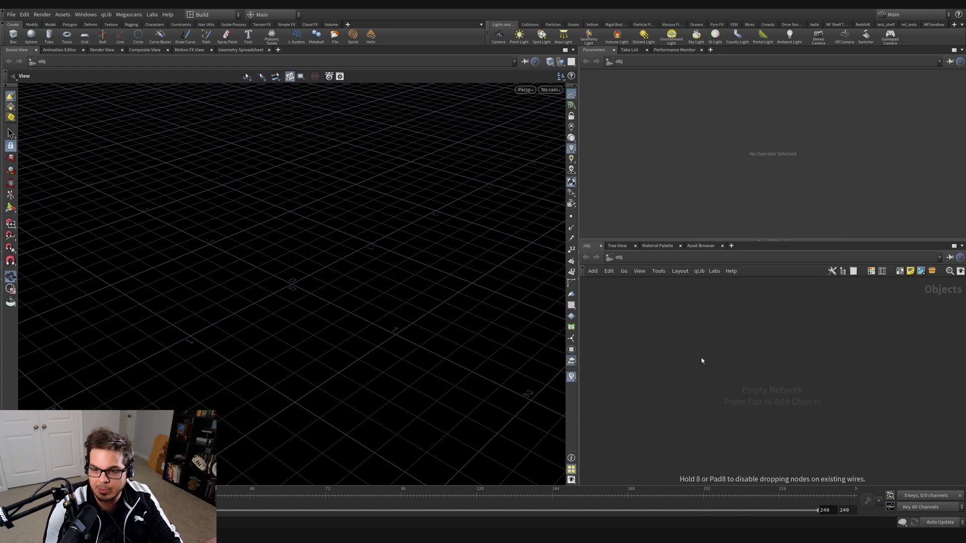
pyautogui.click(702, 361)
pyautogui.doubleClick(695, 360)
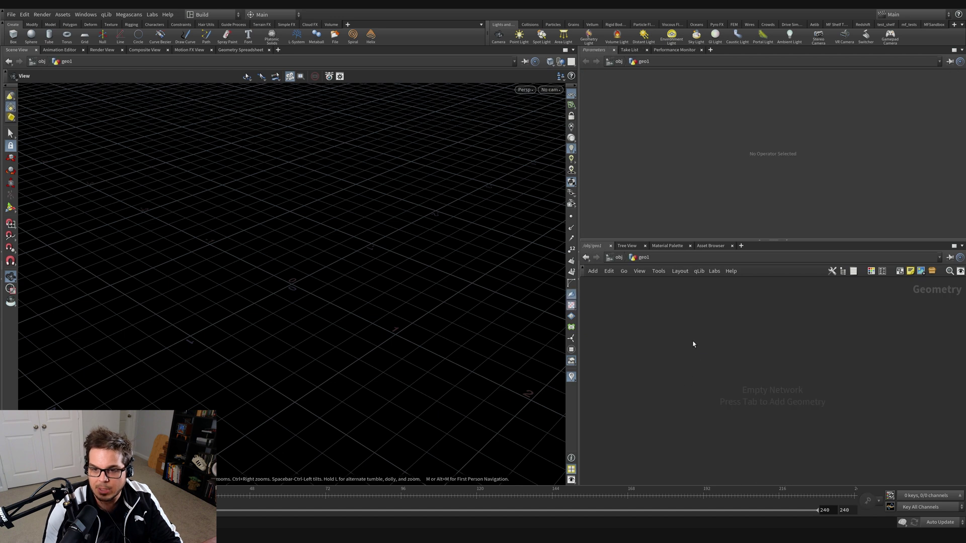
# Place a Grid node in the empty geometry network
pyautogui.press('Tab')
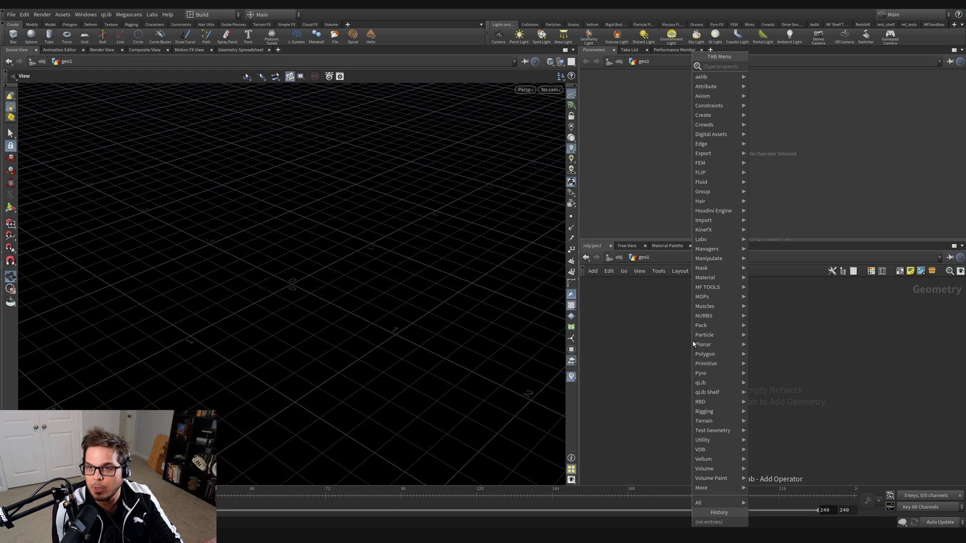
pyautogui.write('grid')
pyautogui.press('Return')
pyautogui.click(709, 358)
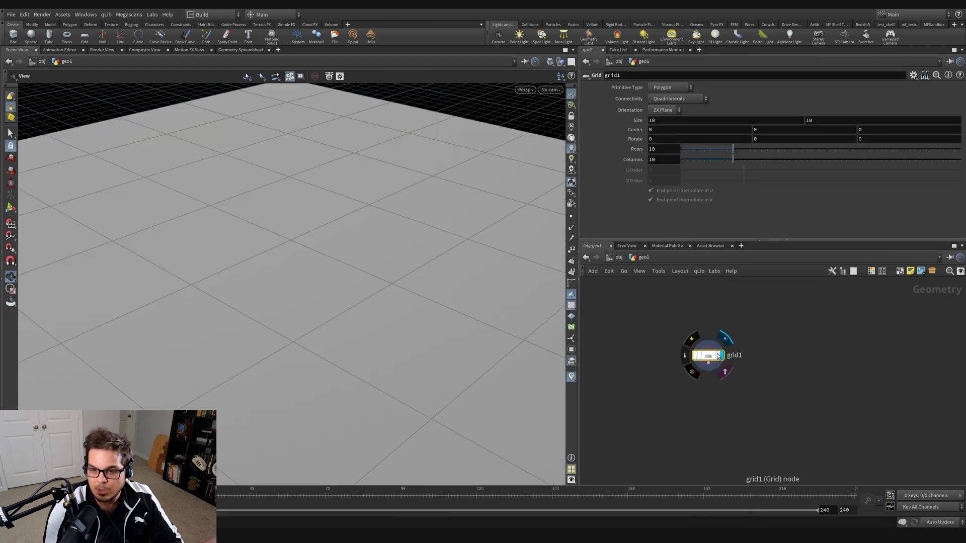
pyautogui.hotkey('space', 'g')
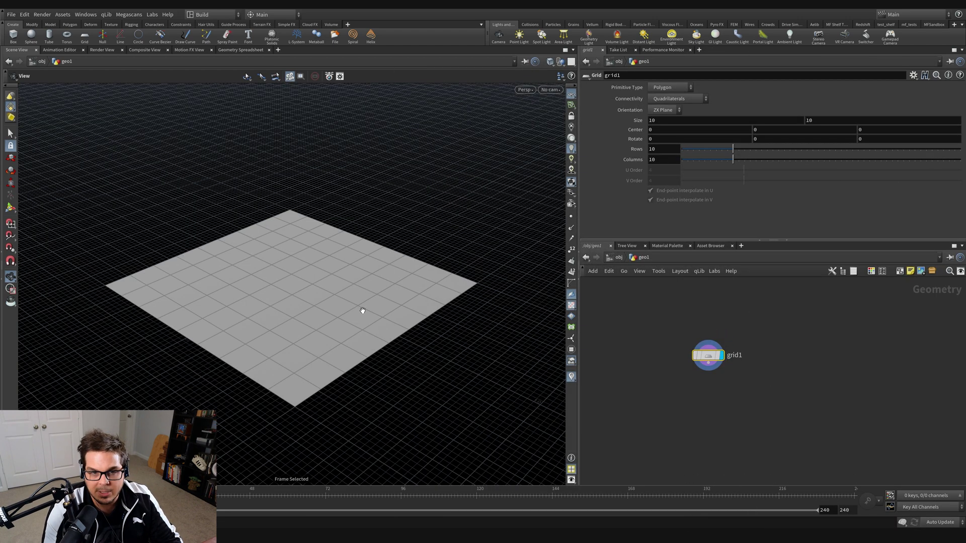
pyautogui.moveTo(301, 307); pyautogui.dragTo(332, 305)
pyautogui.click(760, 403)
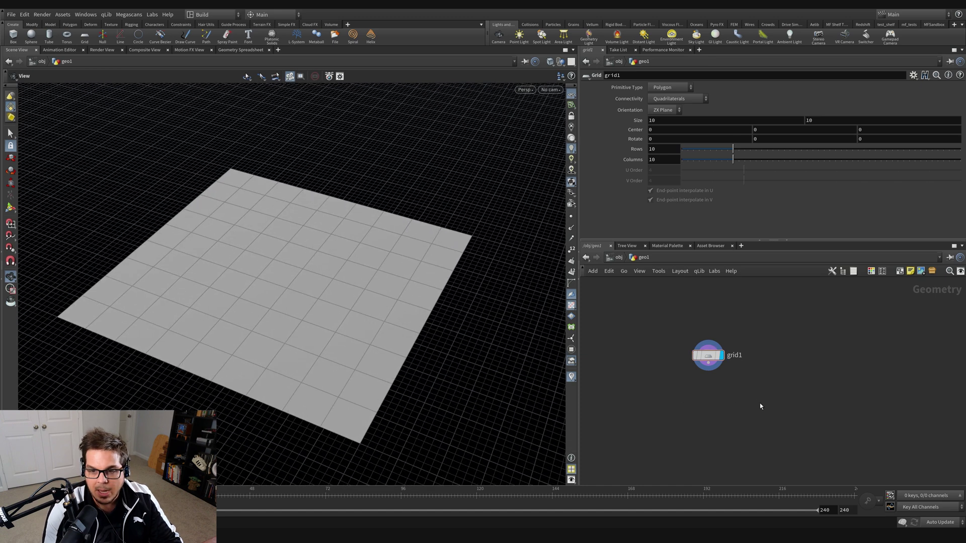
# Add a Remesh node below the grid and connect the grid's output to it
pyautogui.moveTo(760, 403); pyautogui.dragTo(750, 376, button='middle')
pyautogui.press('Tab')
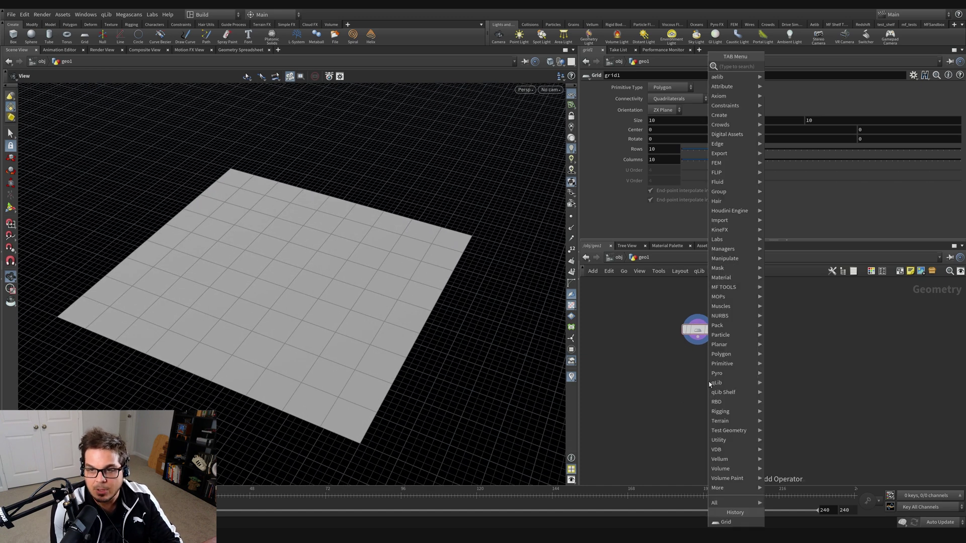
pyautogui.write('remesh')
pyautogui.press('Return')
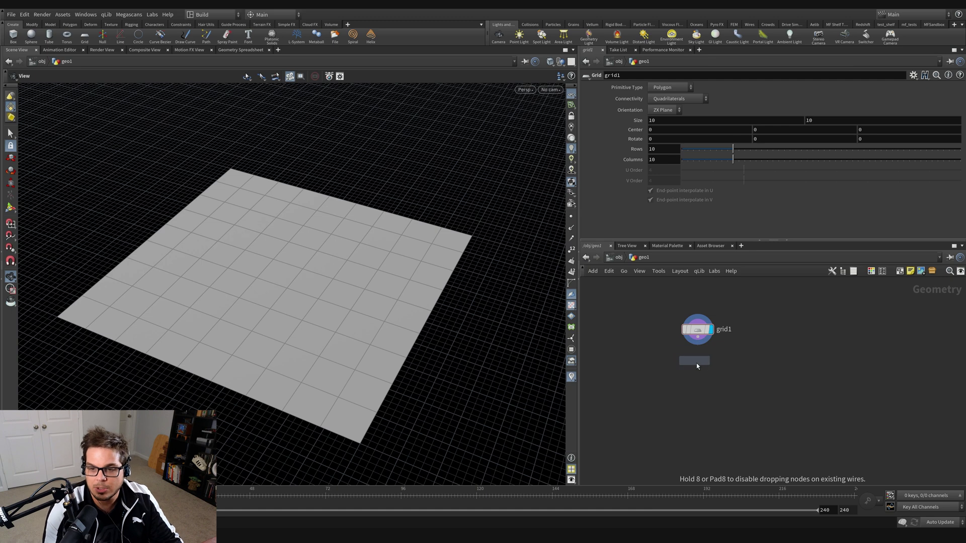
pyautogui.click(697, 366)
pyautogui.click(698, 339)
pyautogui.click(698, 370)
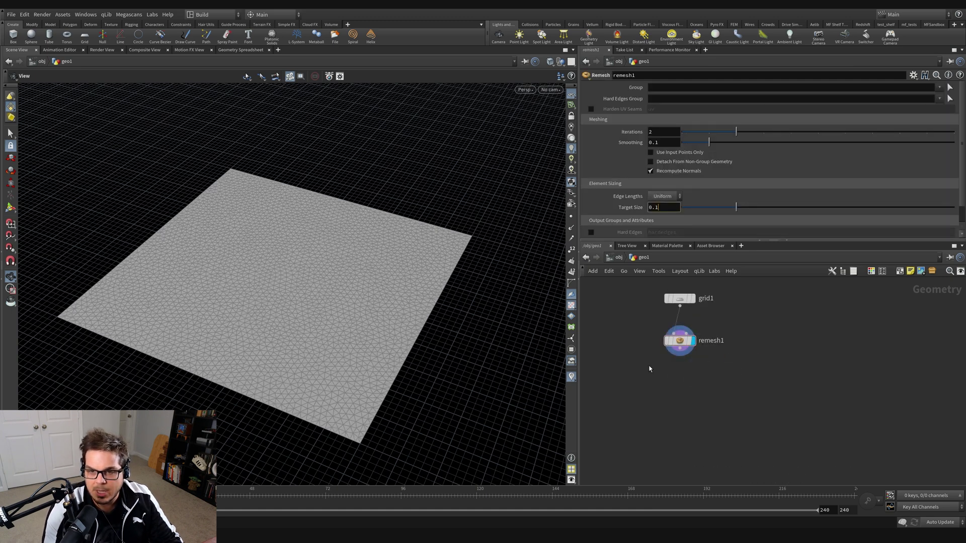
# Set the Remesh node's Target Size to 0.1 for a denser triangle mesh
pyautogui.write('0.1')
pyautogui.press('Return')
pyautogui.scroll(5, 327, 282)
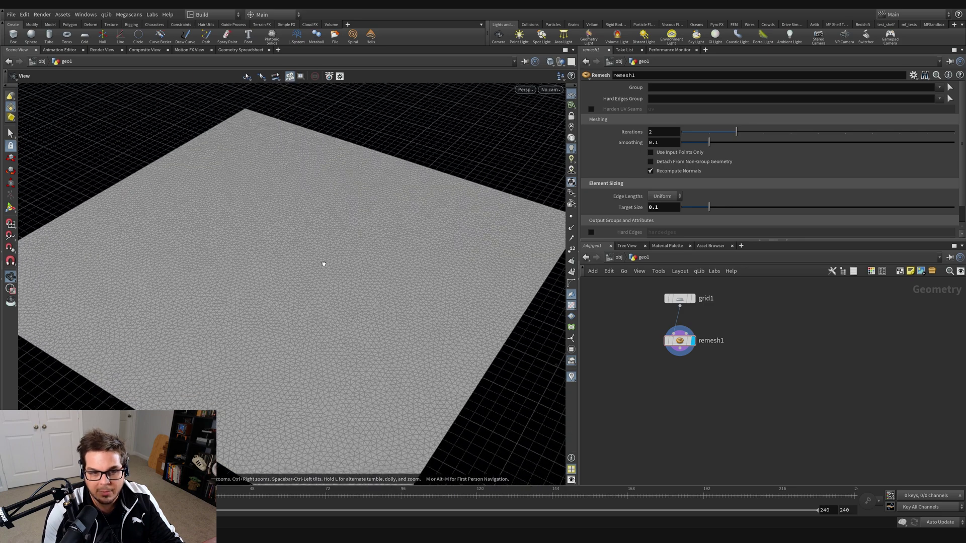
pyautogui.scroll(-5, 324, 263)
# Add a Vellum Brush node to the network, leaving a gap below the Remesh node
pyautogui.press('Tab')
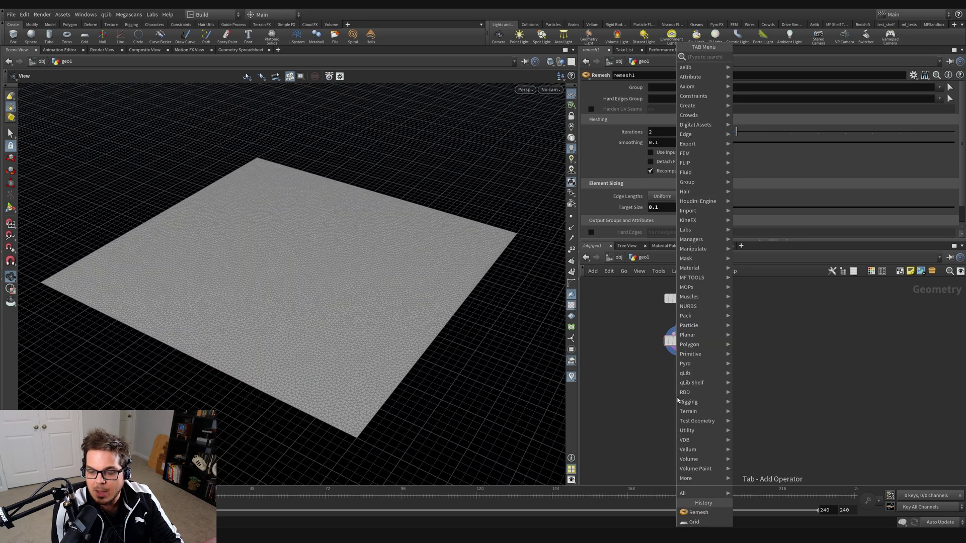
pyautogui.write('vellum bru')
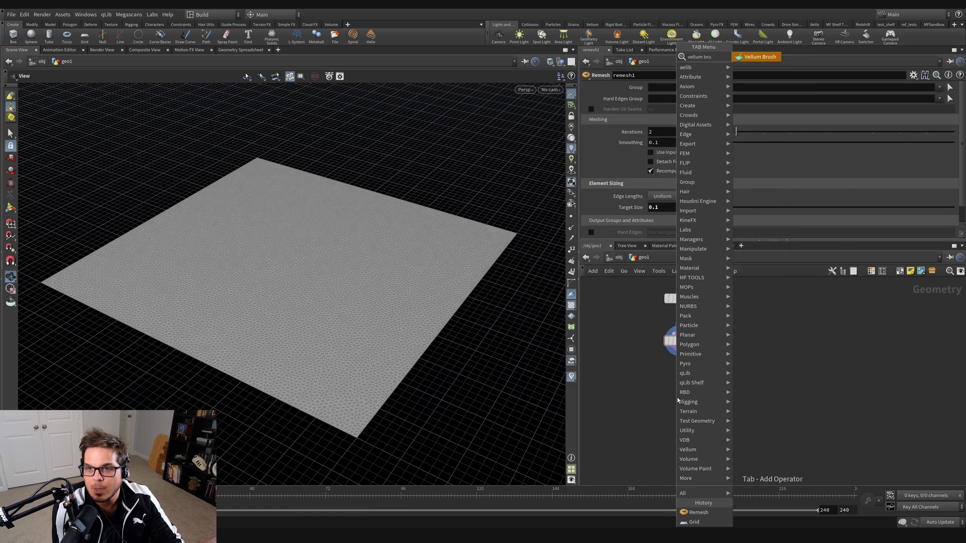
pyautogui.press('Return')
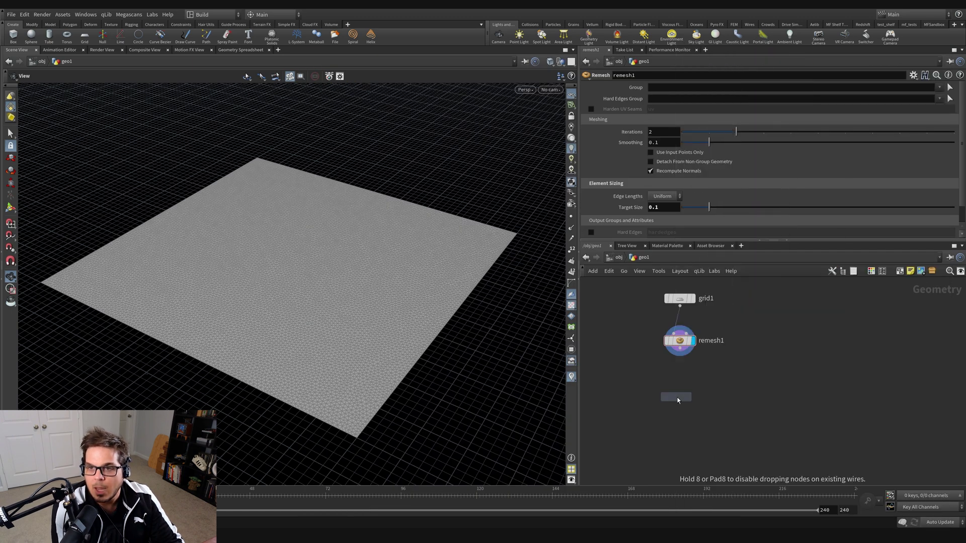
pyautogui.click(680, 416)
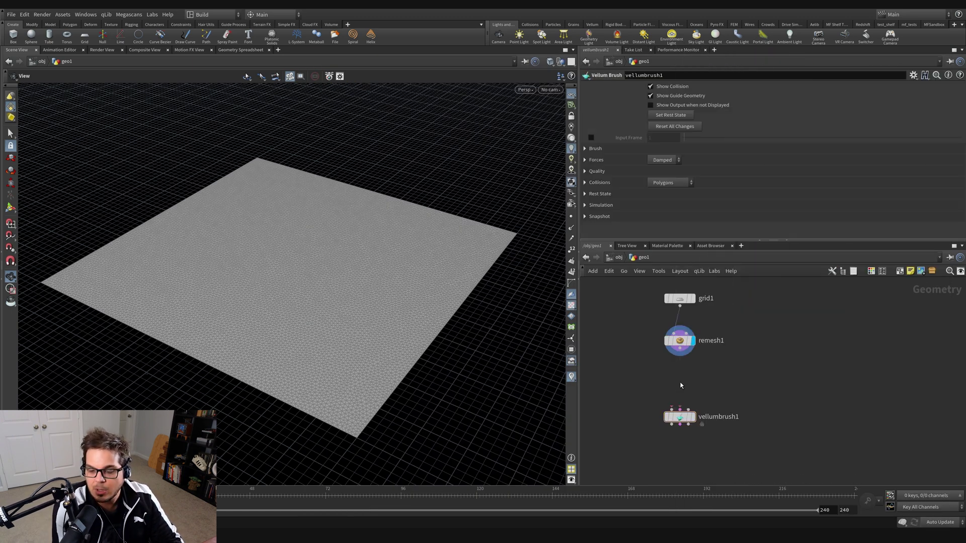
# Insert a Vellum Configure Cloth node above the Vellum Brush and feed the remeshed grid into its first input
pyautogui.press('Tab')
pyautogui.write('ve')
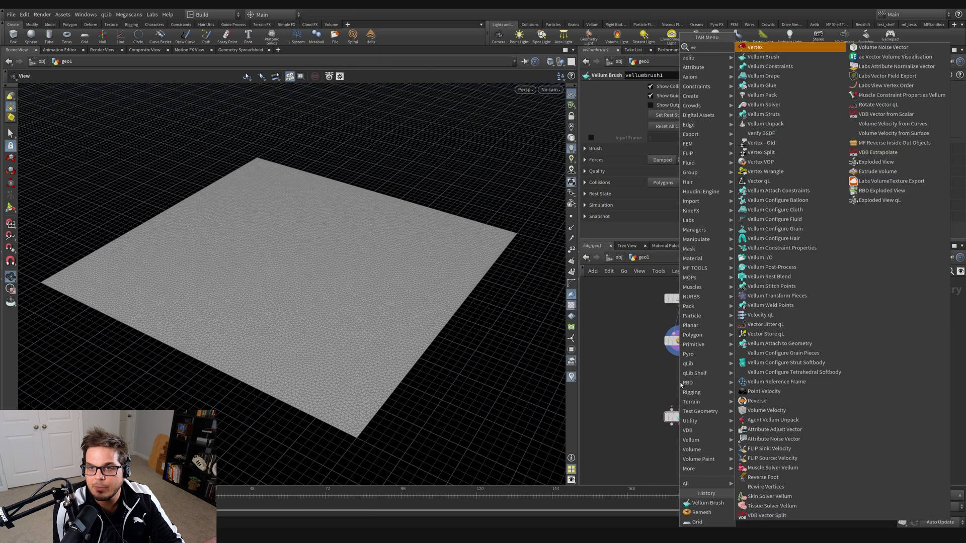
pyautogui.write('llum configure cloth')
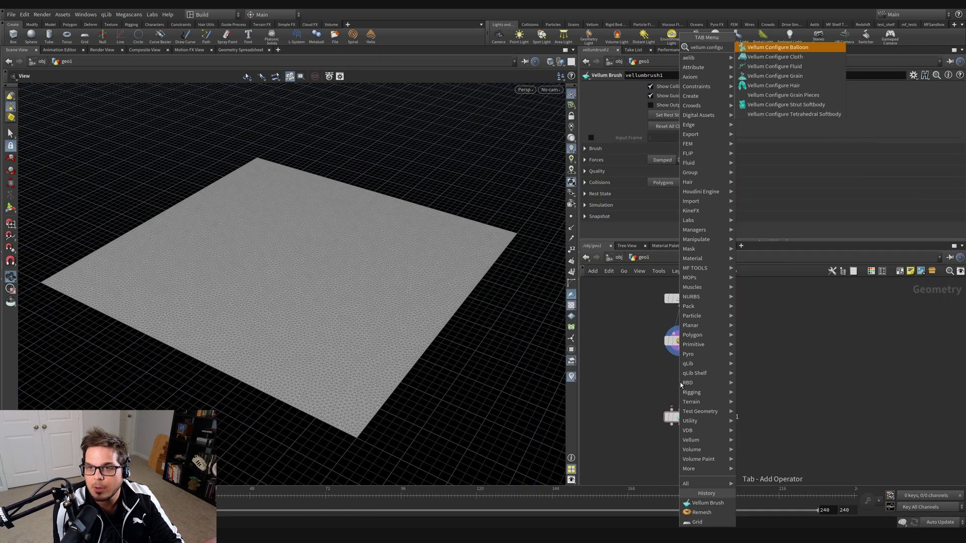
pyautogui.press('Return')
pyautogui.click(676, 382)
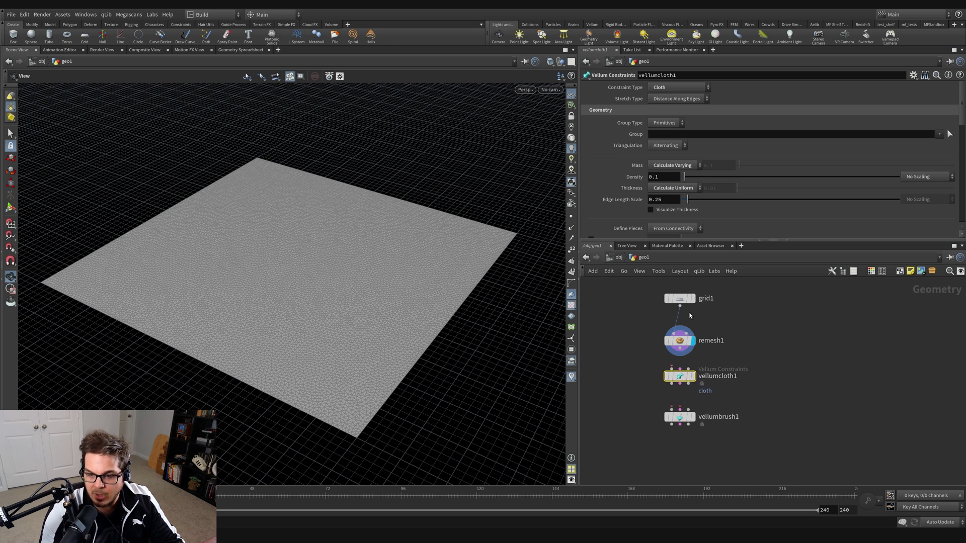
pyautogui.click(681, 350)
pyautogui.click(672, 367)
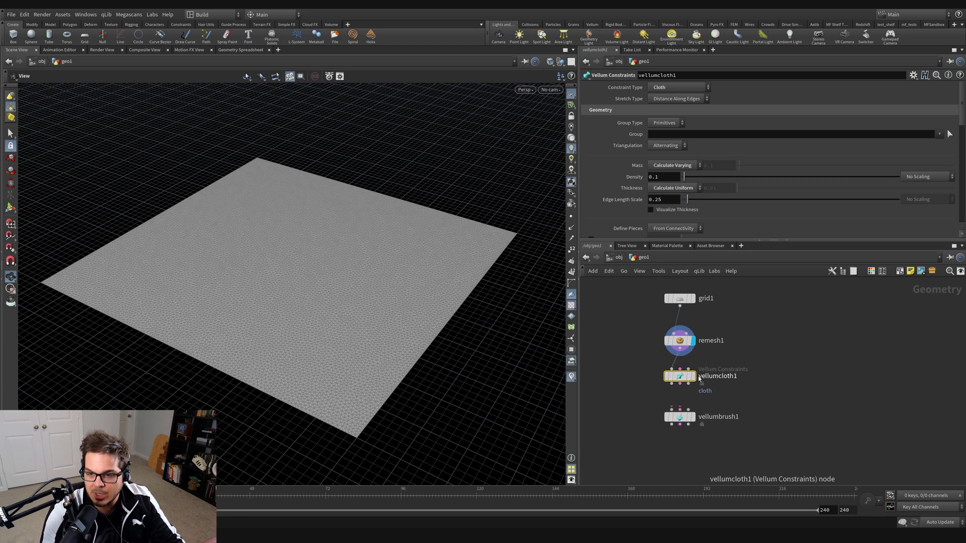
# Connect all three outputs of the Vellum cloth node to the matching three inputs of the Vellum Brush node
pyautogui.scroll(2, 688, 390)
pyautogui.moveTo(770, 395); pyautogui.dragTo(799, 391, button='middle')
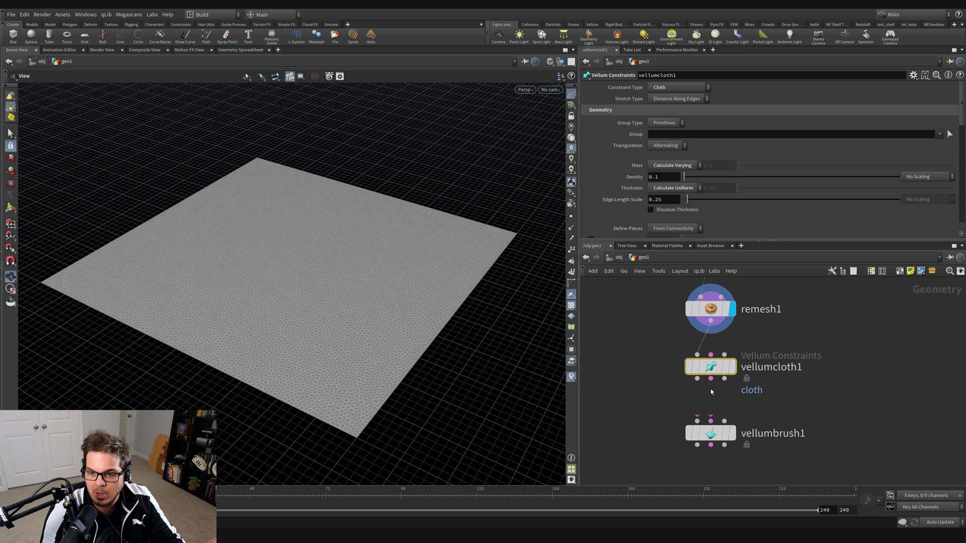
pyautogui.click(697, 378)
pyautogui.click(711, 421)
pyautogui.click(697, 381)
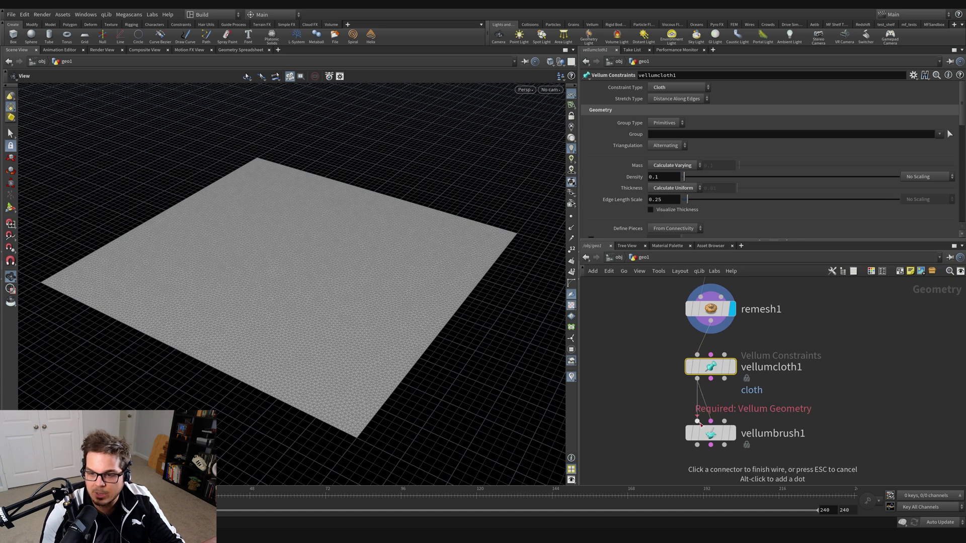
pyautogui.click(697, 421)
pyautogui.click(711, 379)
pyautogui.click(711, 421)
pyautogui.click(725, 380)
pyautogui.click(724, 421)
# Display the Vellum Brush node, activate its brush in the viewport and enlarge the radius to about 271
pyautogui.moveTo(713, 439)
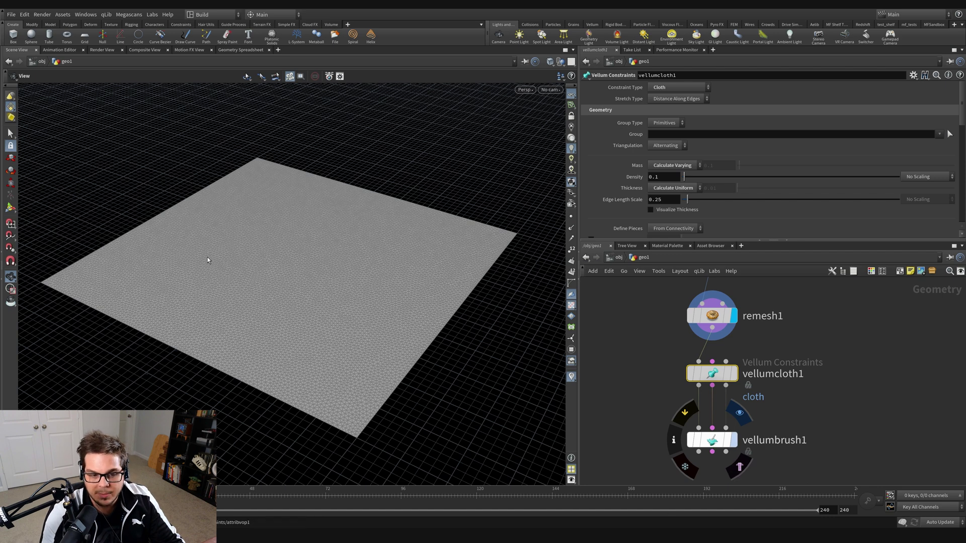
pyautogui.click(11, 208)
pyautogui.click(11, 209)
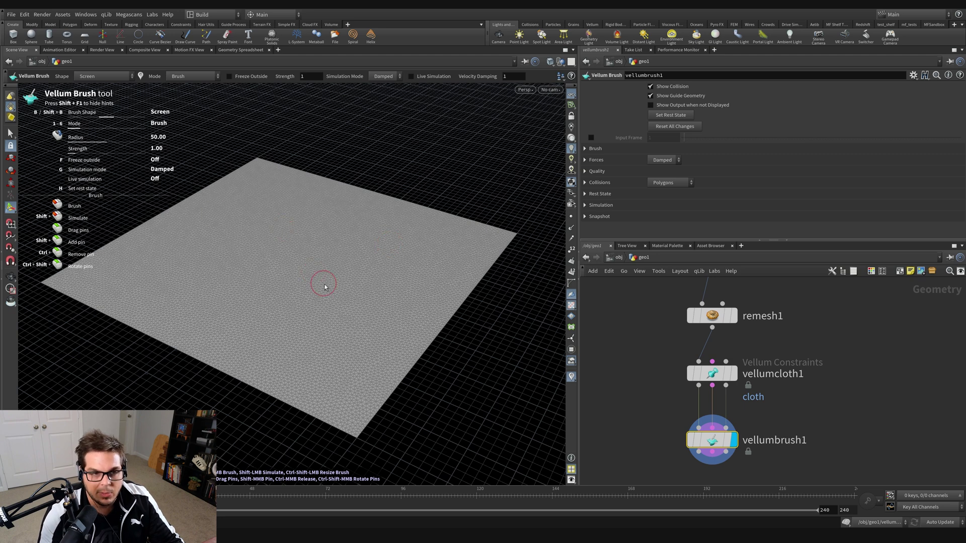
pyautogui.scroll(8, 327, 287)
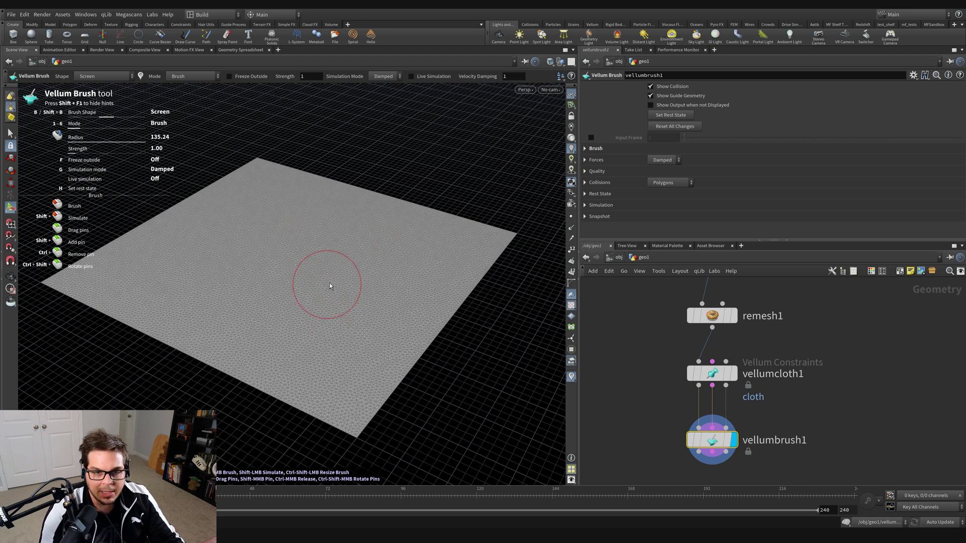
pyautogui.scroll(7, 340, 238)
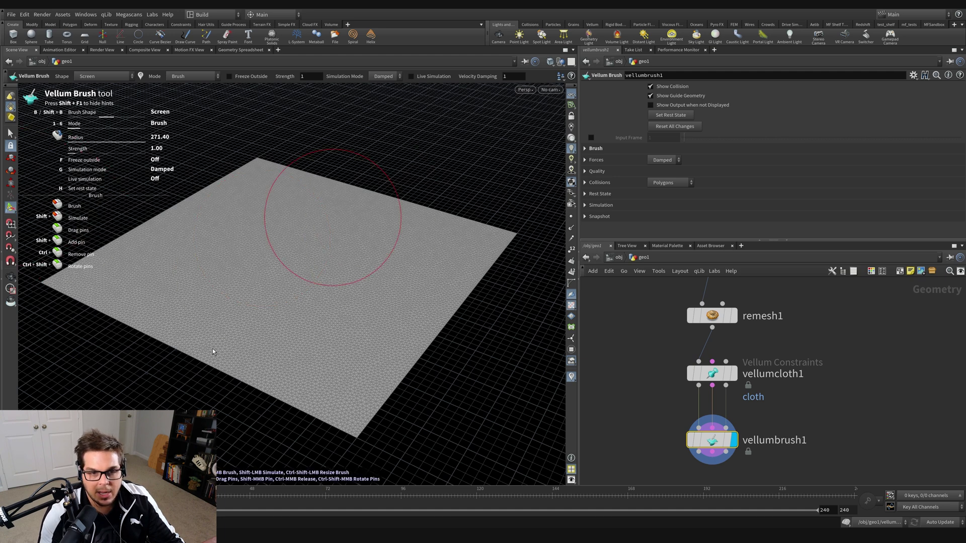
# Brush several strokes across the cloth sheet to fold and wrinkle it, and reset all the brush changes
pyautogui.moveTo(388, 216)
pyautogui.mouseDown()
pyautogui.moveTo(205, 319)
pyautogui.moveTo(408, 242)
pyautogui.moveTo(311, 259)
pyautogui.moveTo(207, 340)
pyautogui.moveTo(174, 299)
pyautogui.moveTo(292, 206)
pyautogui.moveTo(230, 247)
pyautogui.moveTo(345, 248)
pyautogui.moveTo(421, 324)
pyautogui.moveTo(279, 370)
pyautogui.mouseUp()
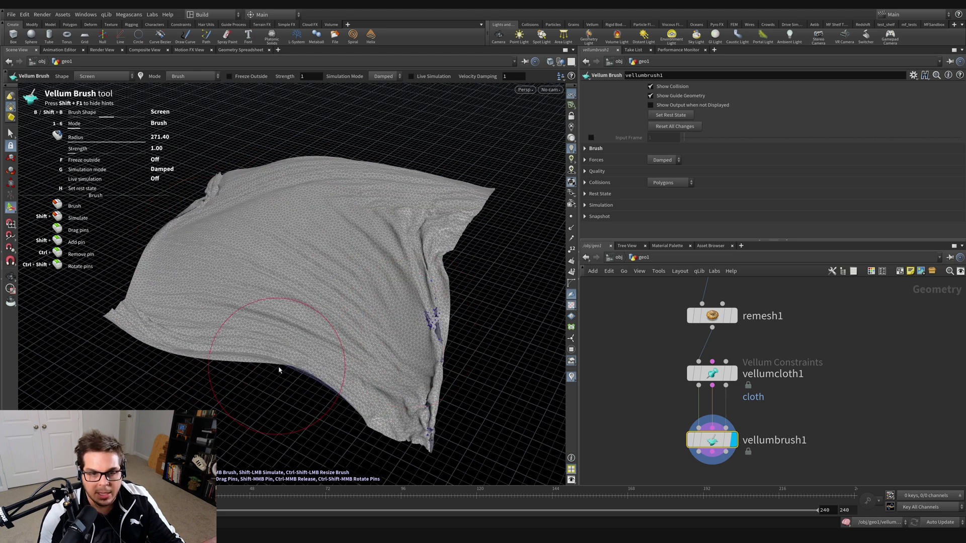
pyautogui.moveTo(285, 280)
pyautogui.mouseDown()
pyautogui.moveTo(331, 120)
pyautogui.moveTo(95, 201)
pyautogui.moveTo(428, 138)
pyautogui.mouseUp()
pyautogui.moveTo(343, 267)
pyautogui.mouseDown()
pyautogui.moveTo(227, 332)
pyautogui.moveTo(327, 395)
pyautogui.moveTo(440, 412)
pyautogui.moveTo(227, 347)
pyautogui.moveTo(154, 392)
pyautogui.moveTo(302, 345)
pyautogui.moveTo(324, 162)
pyautogui.moveTo(427, 220)
pyautogui.mouseUp()
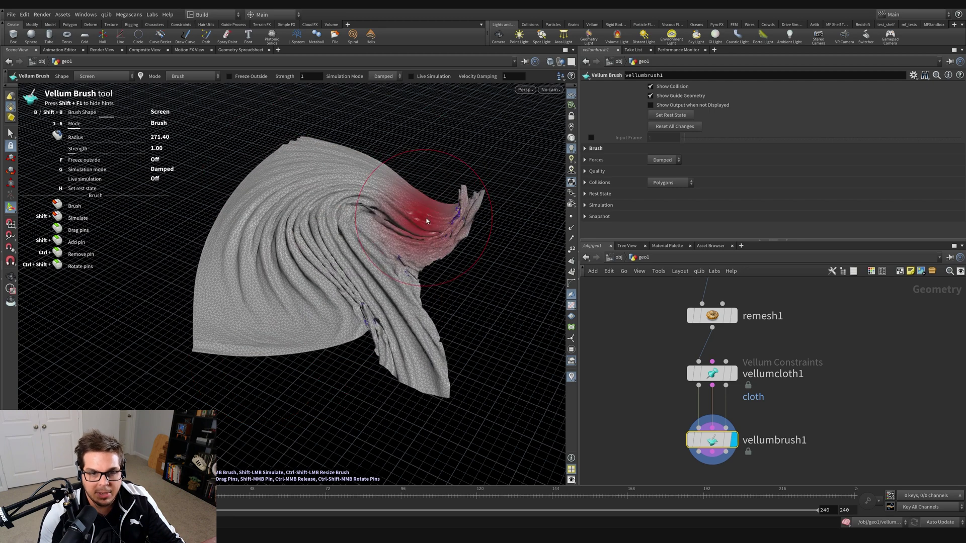
pyautogui.keyDown('alt'); pyautogui.moveTo(417, 291); pyautogui.dragTo(384, 275, button='middle'); pyautogui.keyUp('alt')
pyautogui.keyDown('alt'); pyautogui.moveTo(384, 275); pyautogui.dragTo(330, 300, button='right'); pyautogui.keyUp('alt')
pyautogui.keyDown('alt'); pyautogui.moveTo(330, 300); pyautogui.dragTo(334, 282); pyautogui.keyUp('alt')
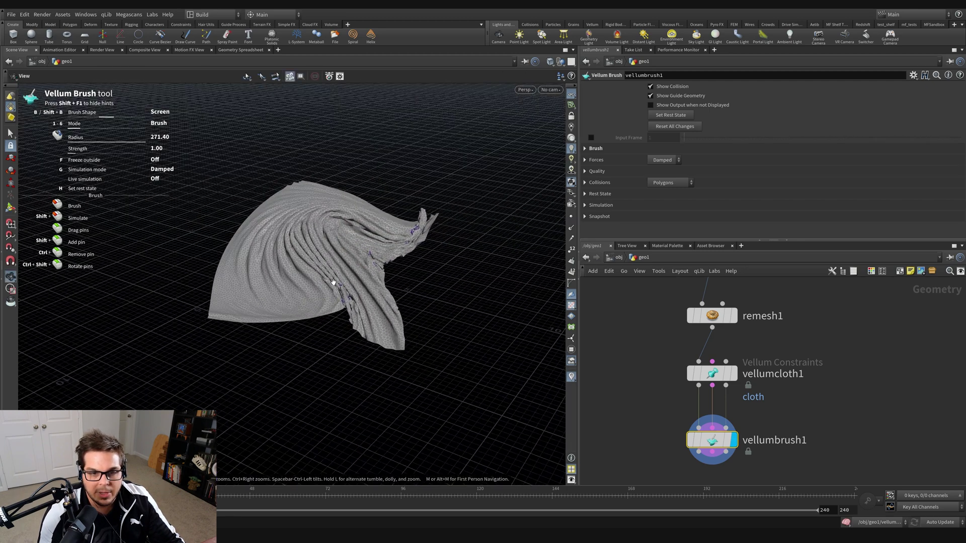
pyautogui.press('space')
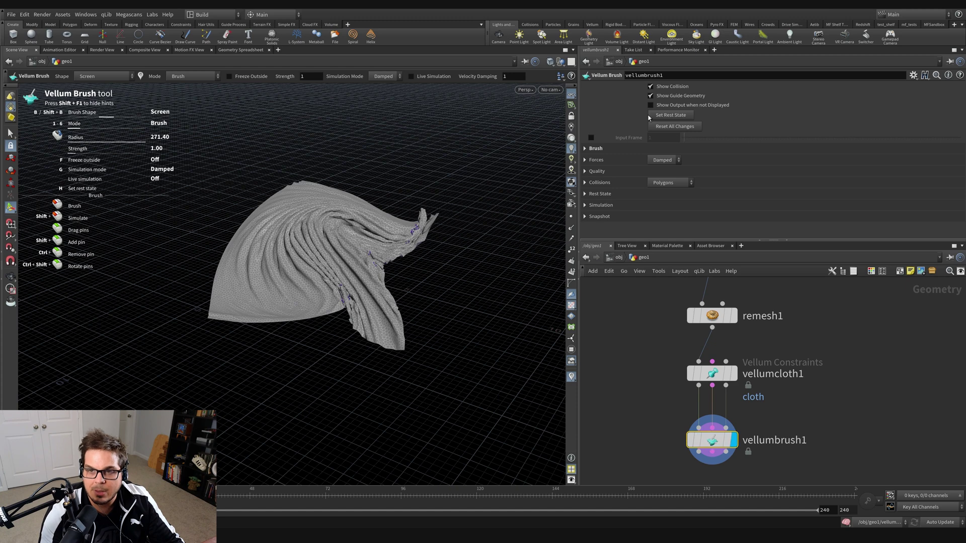
pyautogui.click(670, 127)
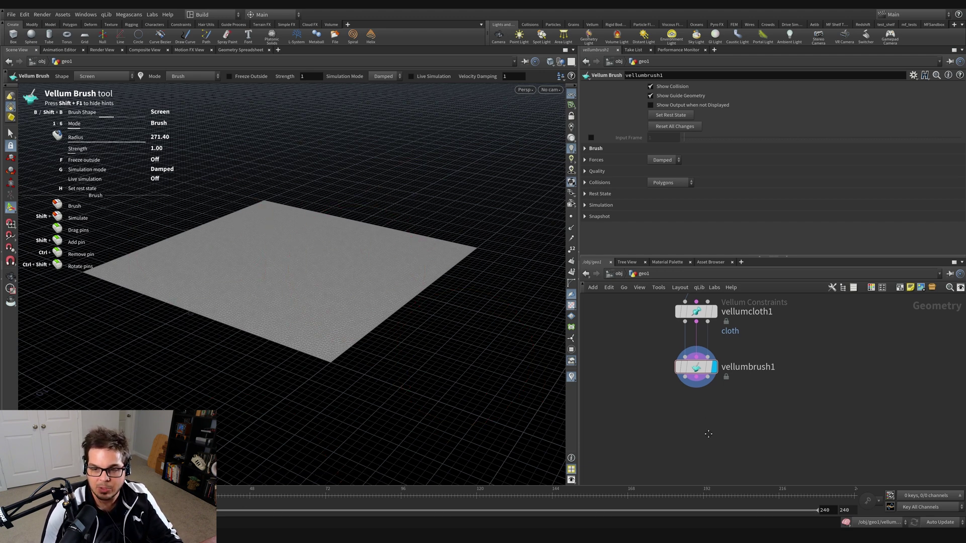
# Add a File node below the Vellum Brush node and inspect its default geometry
pyautogui.press('Tab')
pyautogui.write('file')
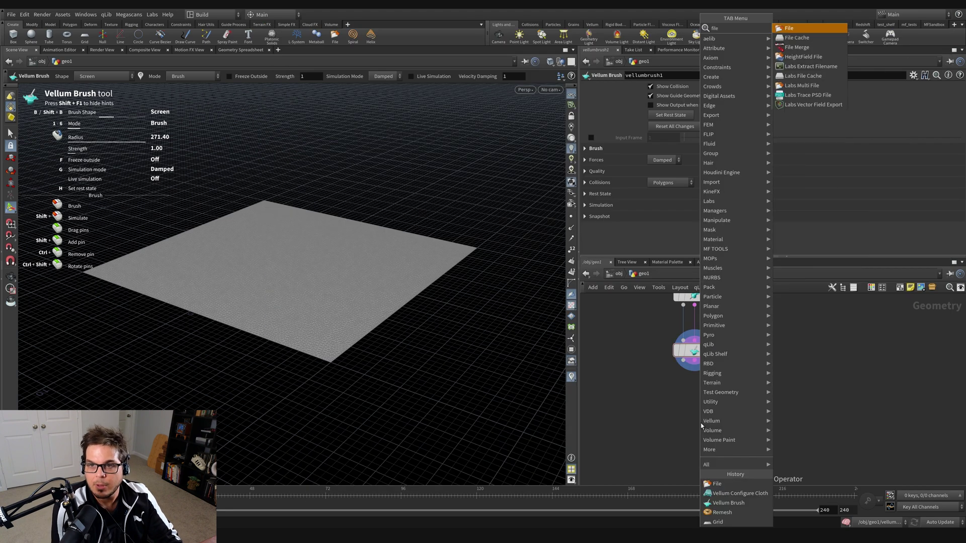
pyautogui.press('Return')
pyautogui.click(696, 425)
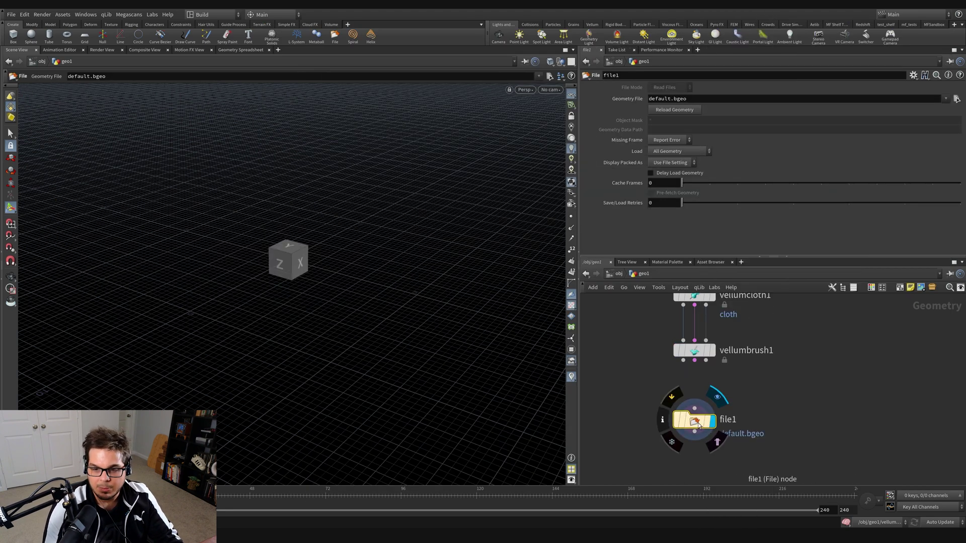
pyautogui.keyDown('alt'); pyautogui.moveTo(292, 257); pyautogui.dragTo(533, 197, button='right'); pyautogui.keyUp('alt')
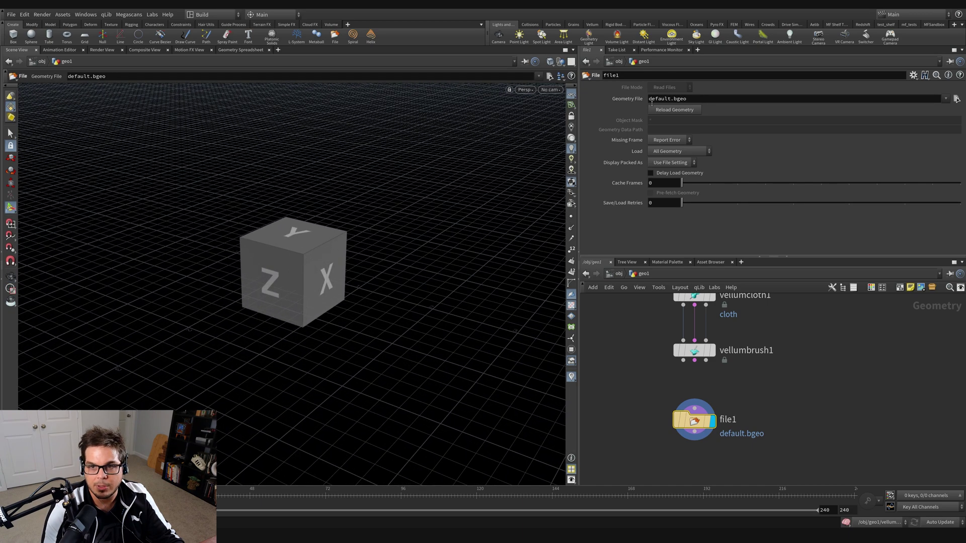
pyautogui.moveTo(690, 102); pyautogui.dragTo(636, 103)
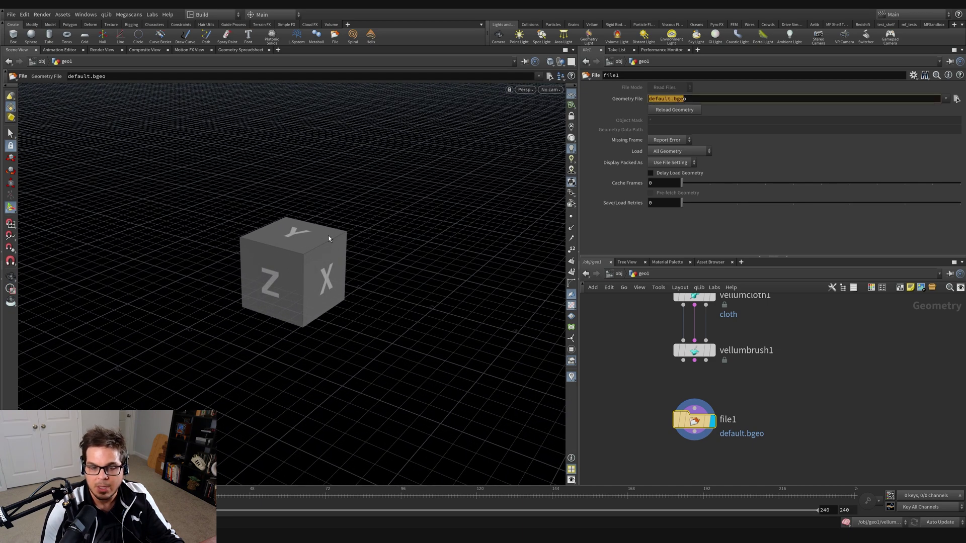
pyautogui.keyDown('alt'); pyautogui.click(266, 280); pyautogui.keyUp('alt')
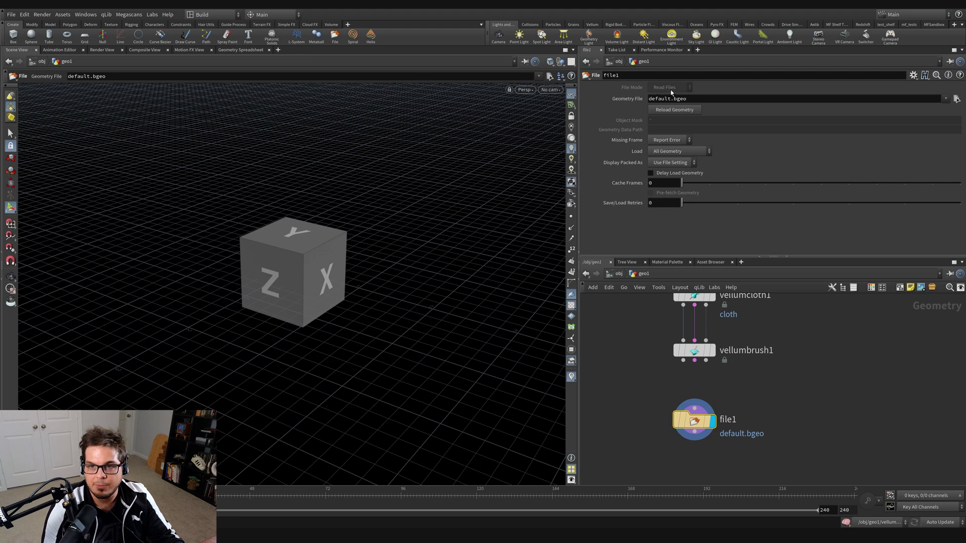
pyautogui.keyDown('alt'); pyautogui.moveTo(348, 262); pyautogui.dragTo(282, 278); pyautogui.keyUp('alt')
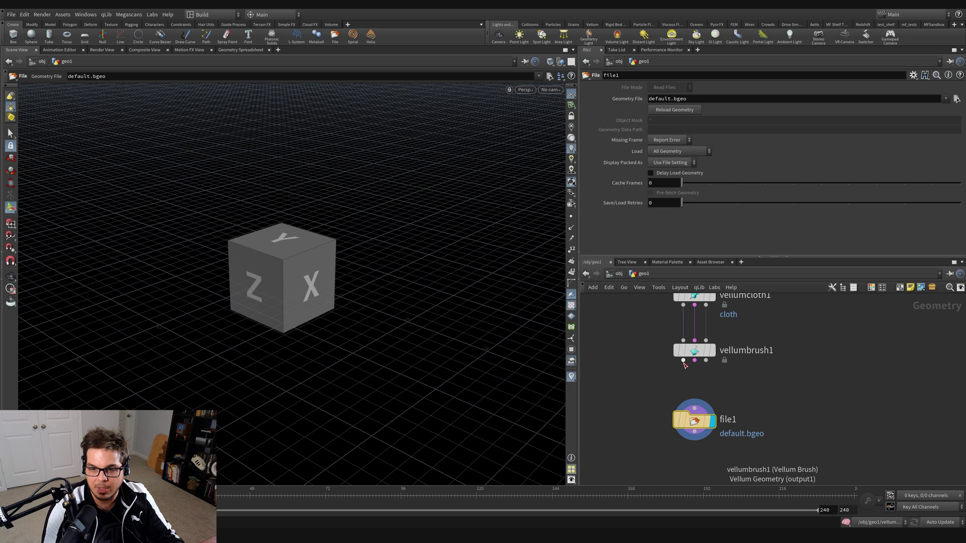
# Connect the Vellum Brush node's Vellum Geometry output to the File node's input and review the available file modes
pyautogui.moveTo(682, 361)
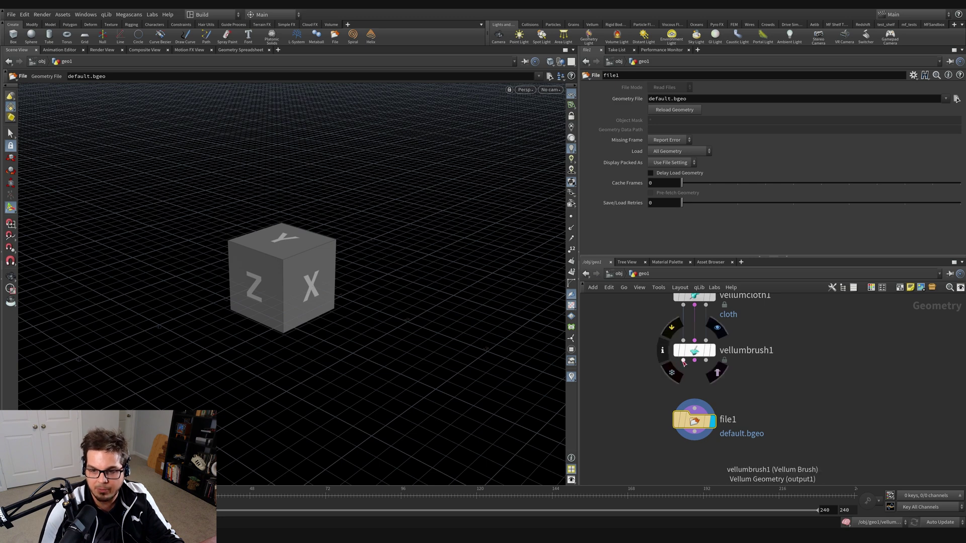
pyautogui.moveTo(684, 362); pyautogui.dragTo(694, 403)
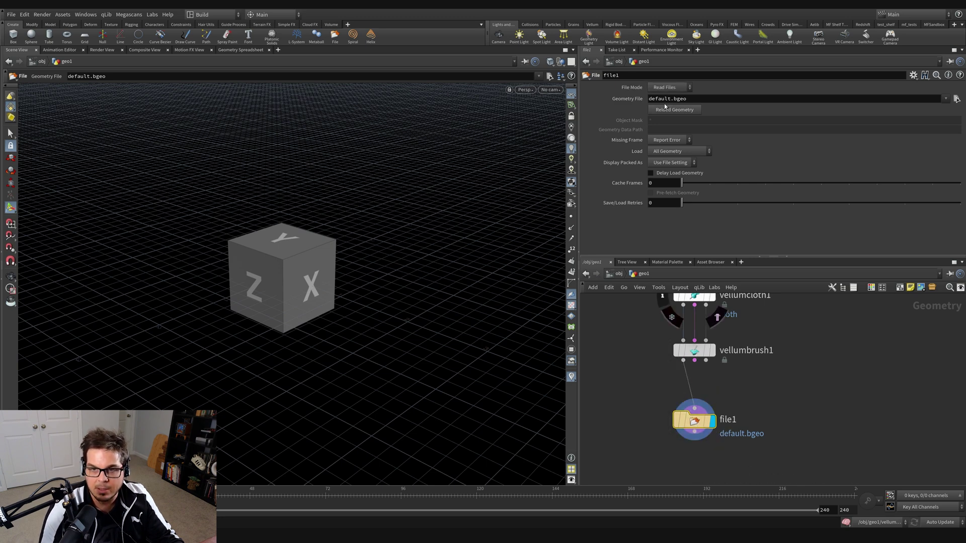
pyautogui.click(664, 88)
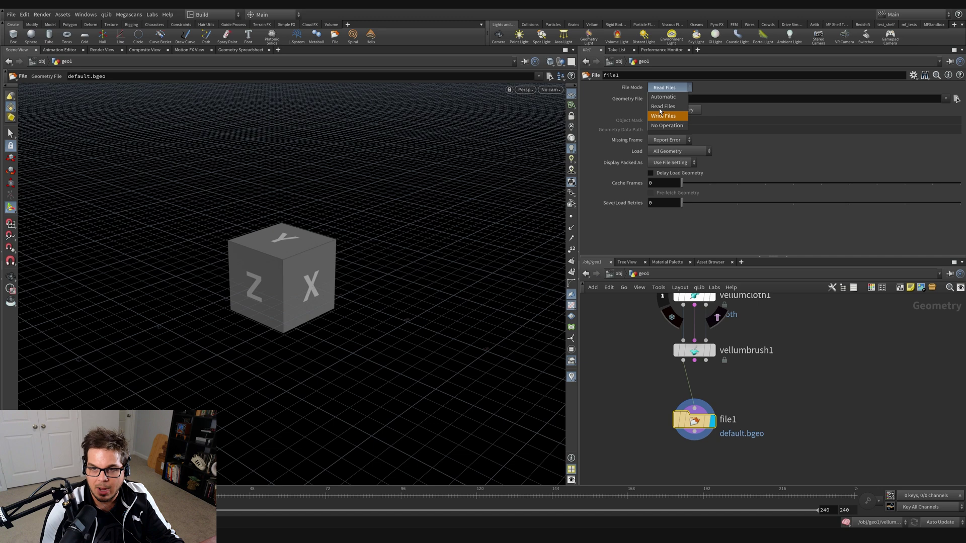
pyautogui.click(663, 88)
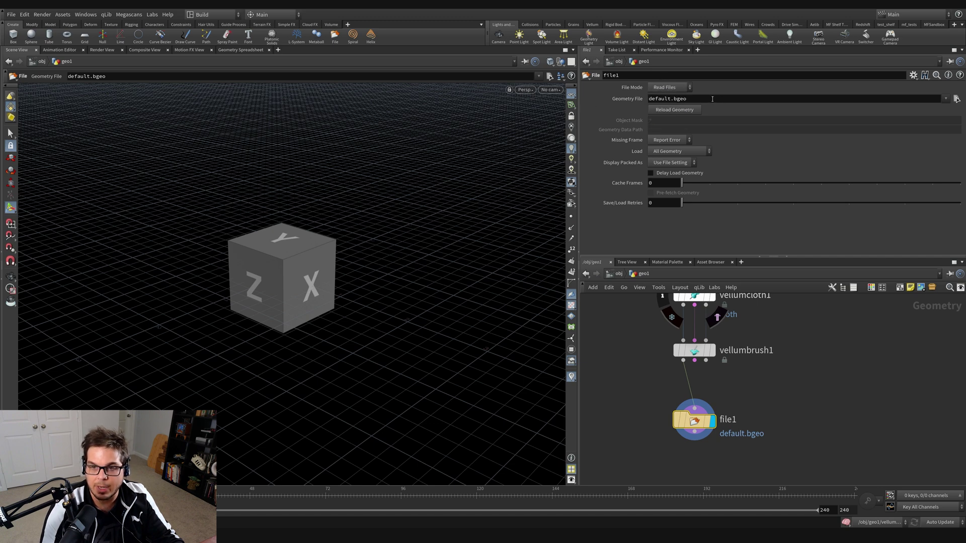
# Set the File node's geometry path to $HIP/vellum_cache/vellum_cache.$F.bgeo.sc
pyautogui.doubleClick(701, 99)
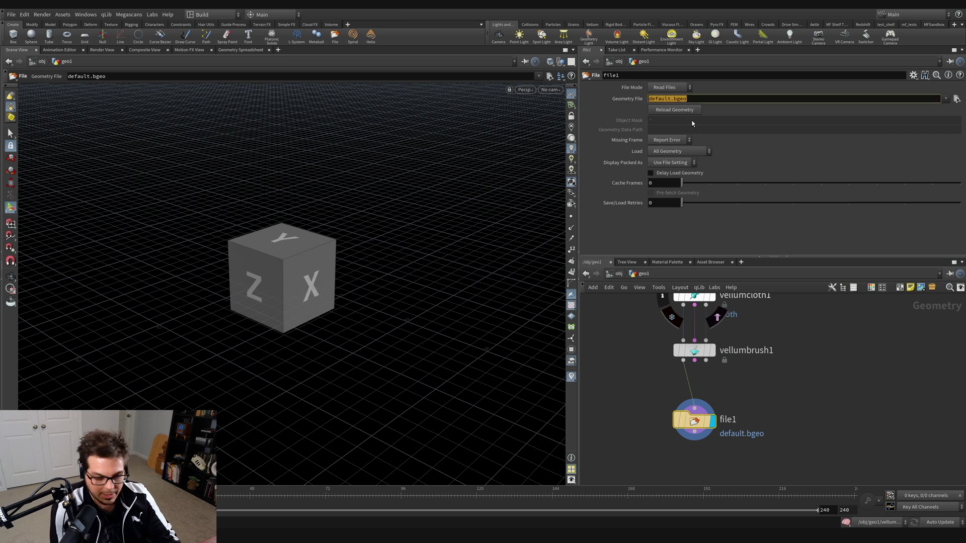
pyautogui.write('$HIP/')
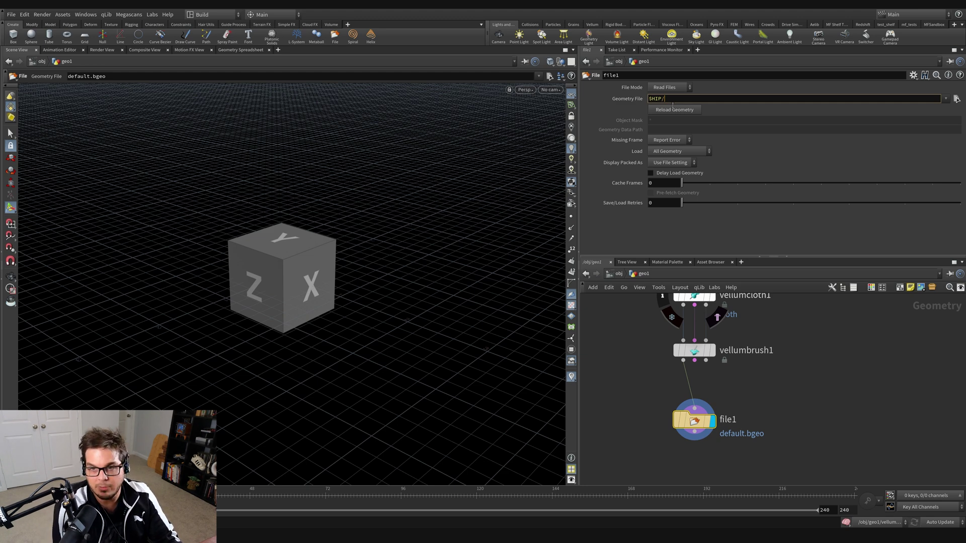
pyautogui.write('vellum_cache/')
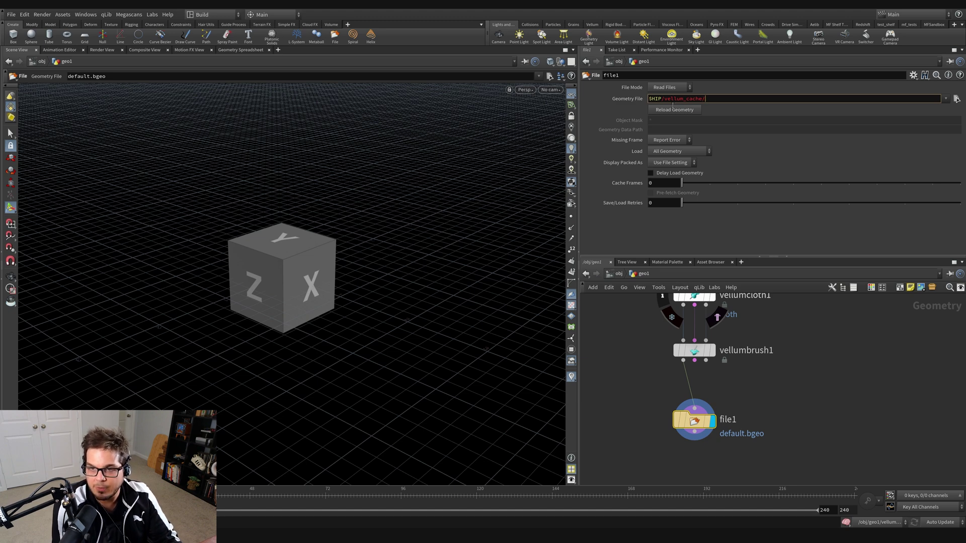
pyautogui.write('vellum_ca')
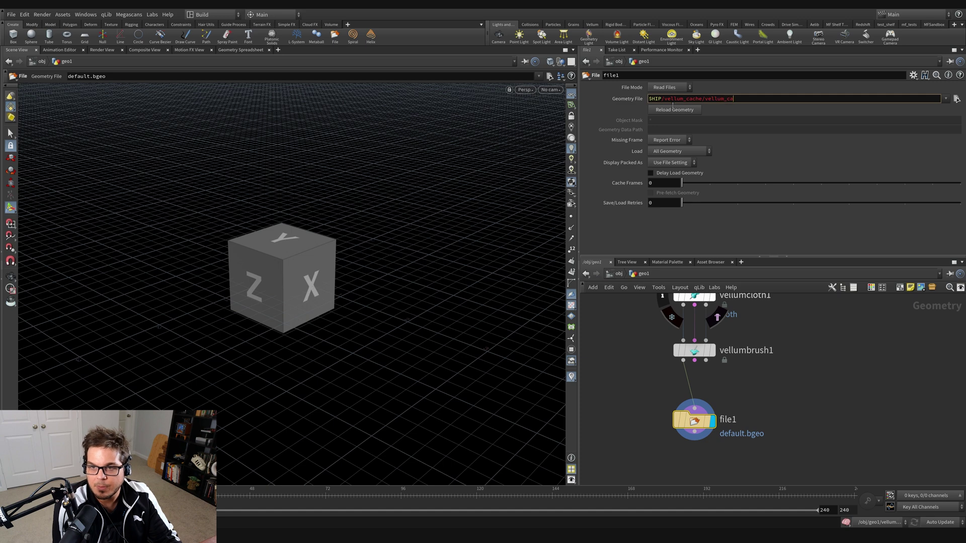
pyautogui.write('che')
pyautogui.write('.$F.bgeo.sc')
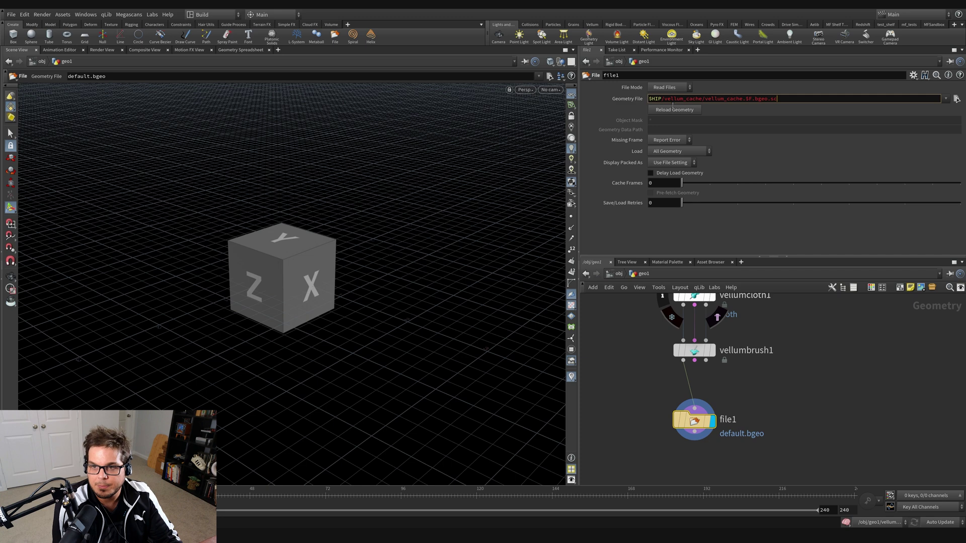
pyautogui.press('Return')
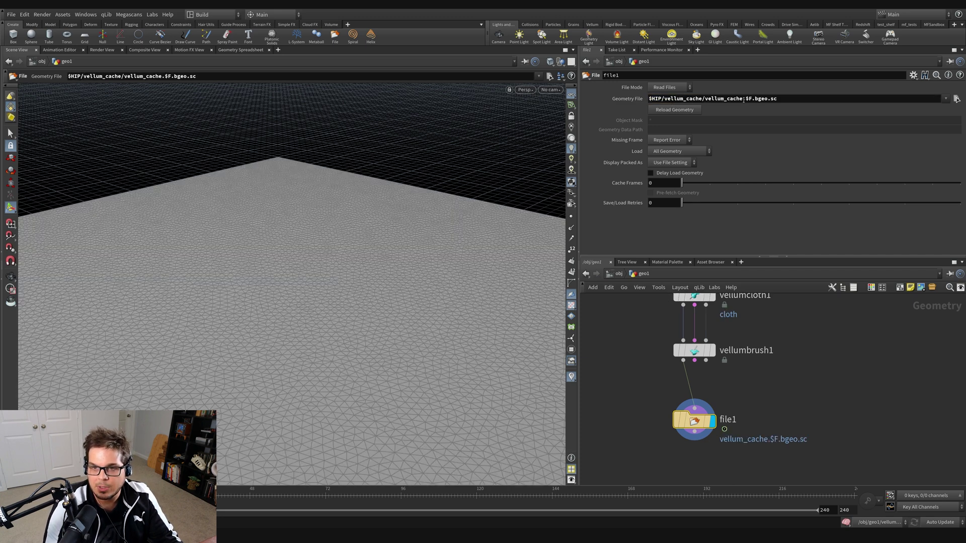
pyautogui.click(722, 99)
pyautogui.moveTo(781, 99)
pyautogui.mouseDown()
pyautogui.moveTo(648, 99)
pyautogui.moveTo(784, 100)
pyautogui.mouseUp()
pyautogui.click(675, 99)
pyautogui.click(711, 99)
pyautogui.click(785, 99)
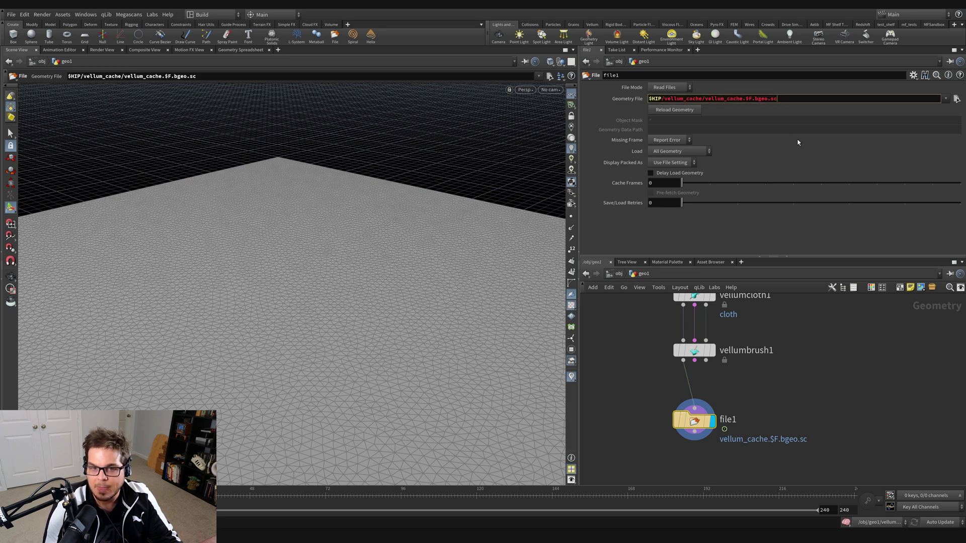
pyautogui.press('Return')
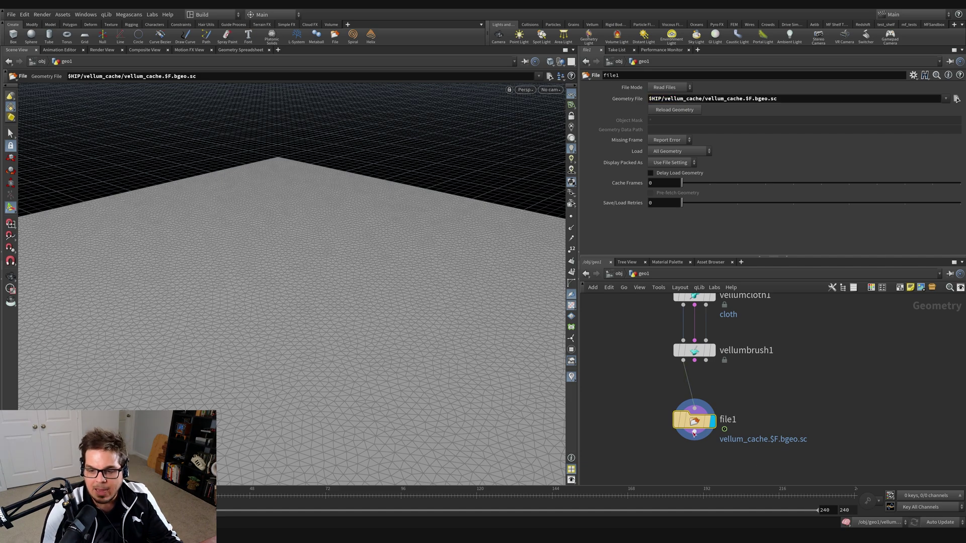
# Set the File node's mode to Write Files with the whole cloth sheet in view
pyautogui.rightClick(326, 272)
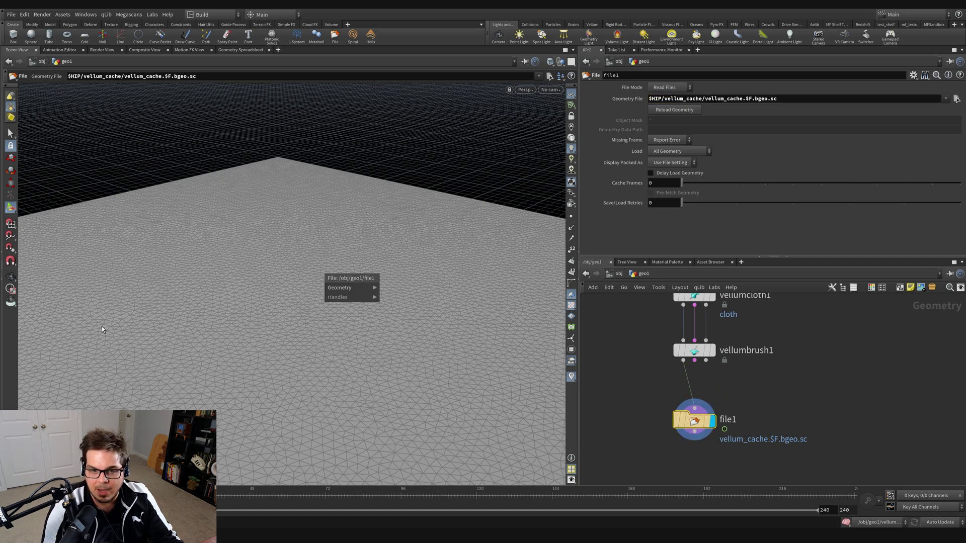
pyautogui.press('Escape')
pyautogui.moveTo(396, 272); pyautogui.dragTo(342, 291, button='right')
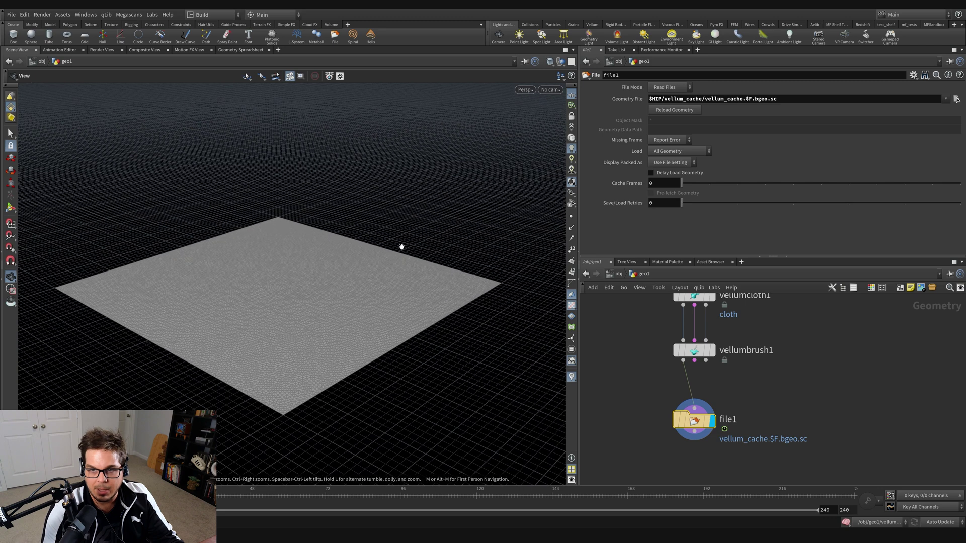
pyautogui.click(669, 88)
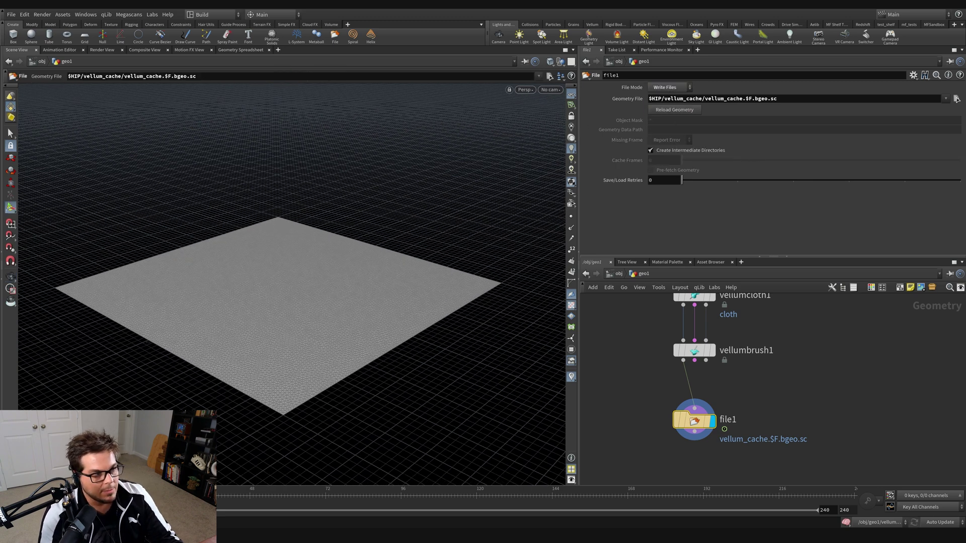
# Switch to File Explorer and examine the contents of the vellum_cache folder beside the scene file
pyautogui.moveTo(341, 110); pyautogui.dragTo(385, 103)
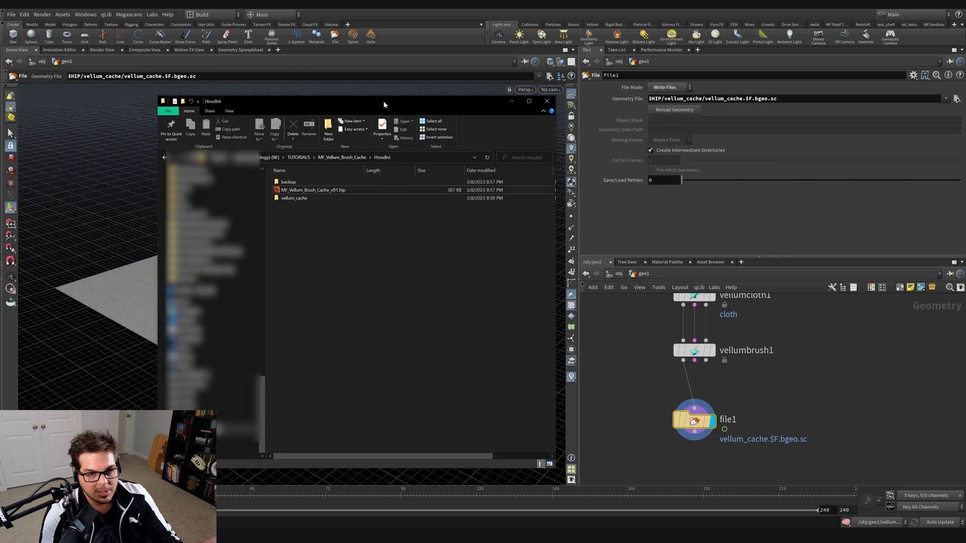
pyautogui.doubleClick(294, 200)
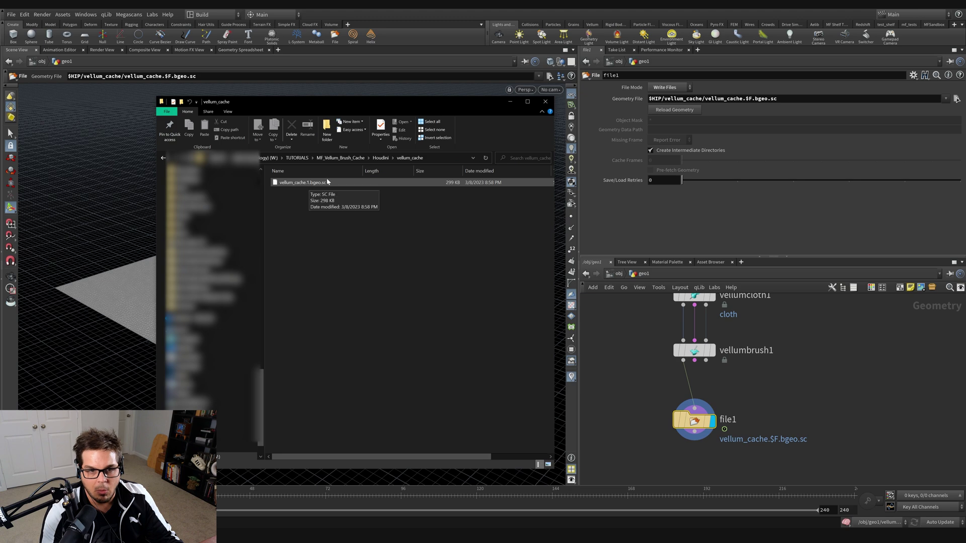
pyautogui.click(91, 453)
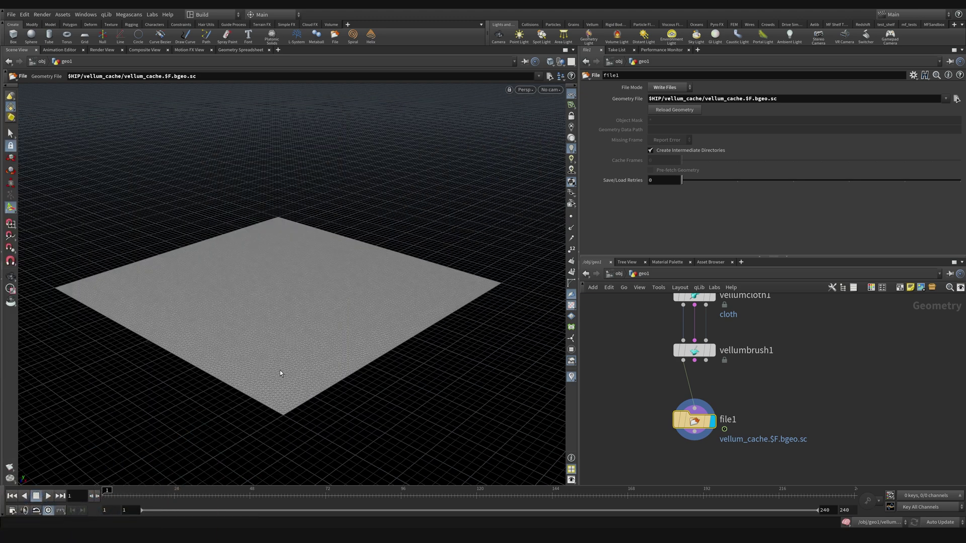
# Save the scene and make the Vellum Brush node active for brushing while the File node stays displayed
pyautogui.moveTo(713, 421)
pyautogui.hotkey('ctrl', 's')
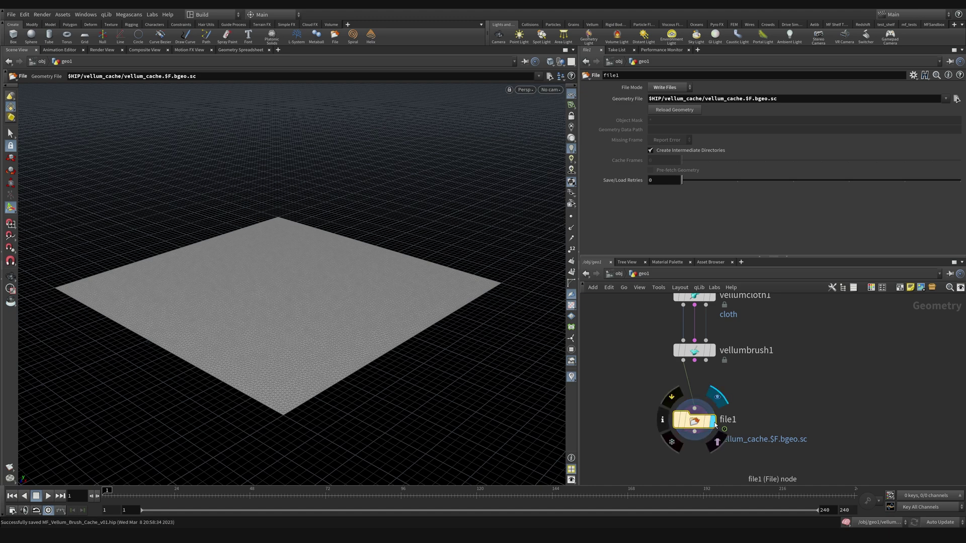
pyautogui.click(694, 352)
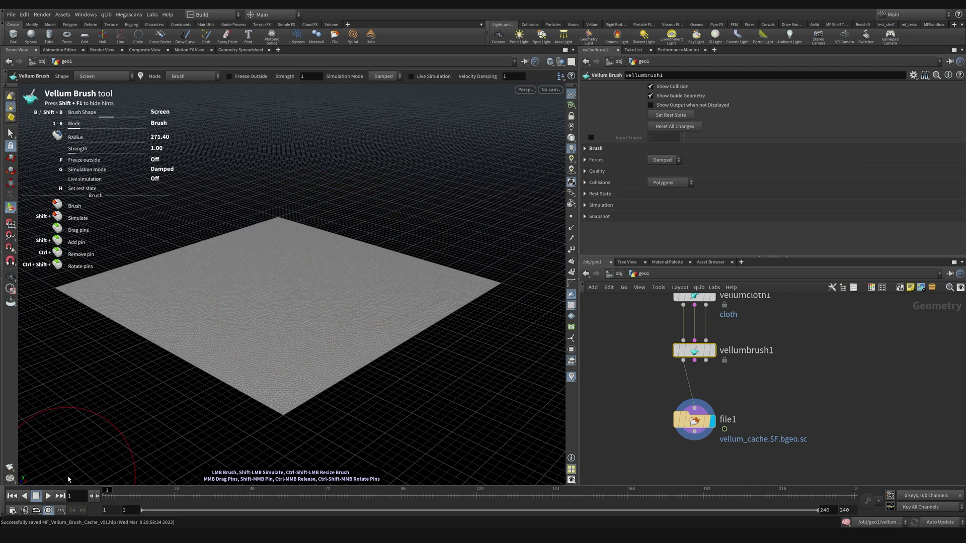
# Play the timeline to write the cache sequence, examine the vellum_cache folder's files in File Explorer, and stop playback
pyautogui.click(48, 497)
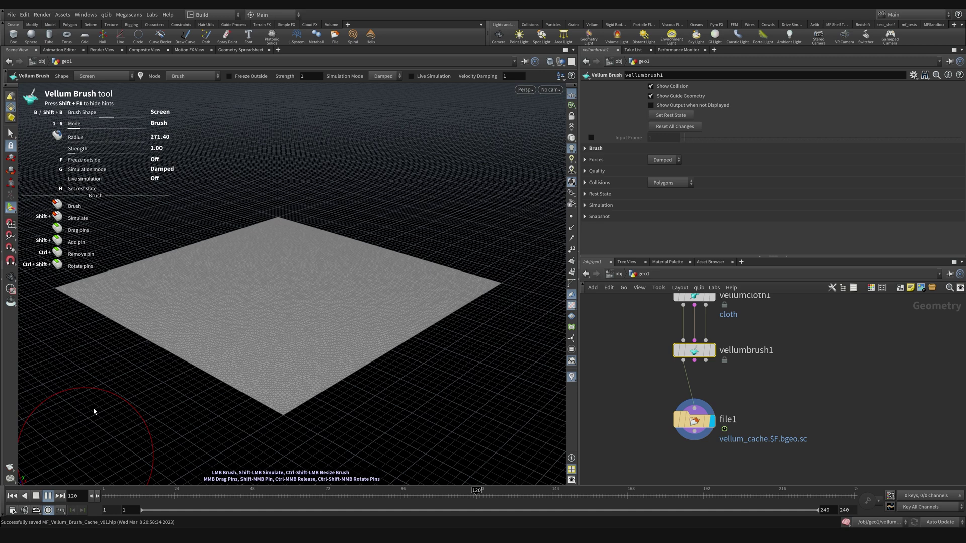
pyautogui.moveTo(435, 541); pyautogui.dragTo(440, 62)
pyautogui.scroll(-17, 400, 299)
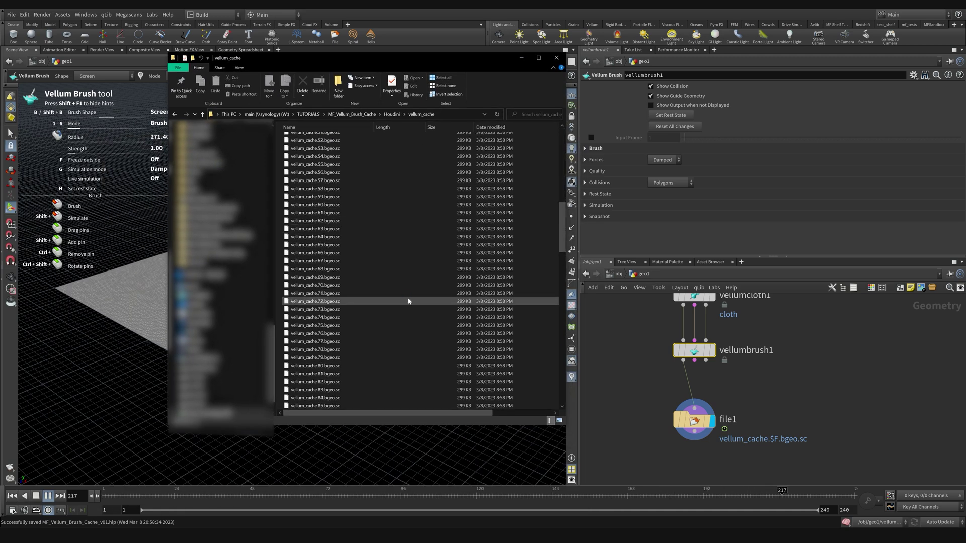
pyautogui.scroll(-17, 503, 261)
pyautogui.scroll(20, 562, 285)
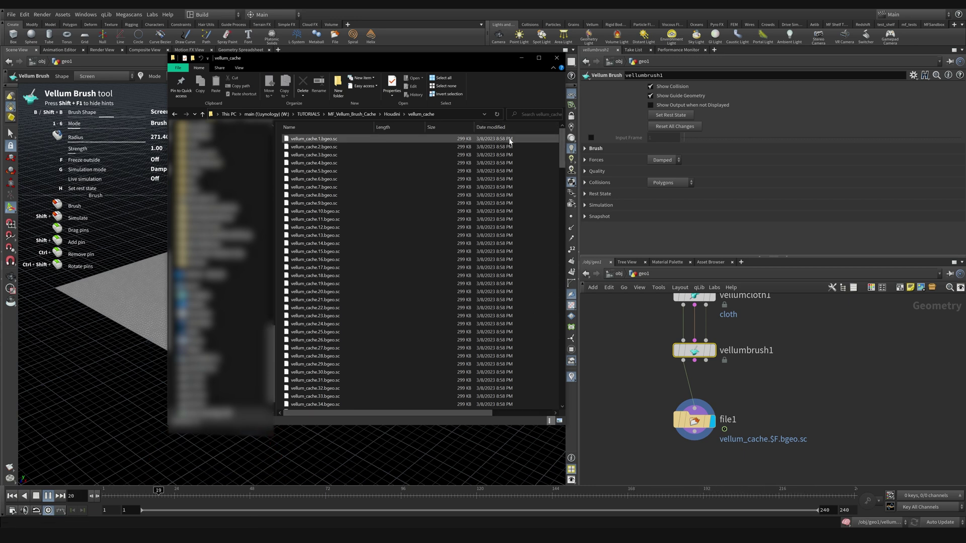
pyautogui.click(36, 496)
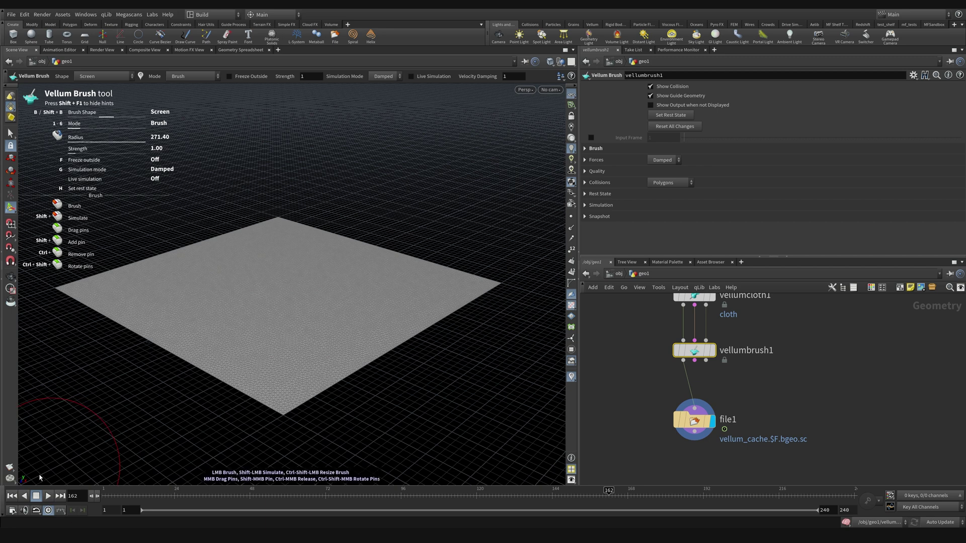
# Switch timeline playback to Play Once and save the scene with the timeline reset to frame 1
pyautogui.click(36, 510)
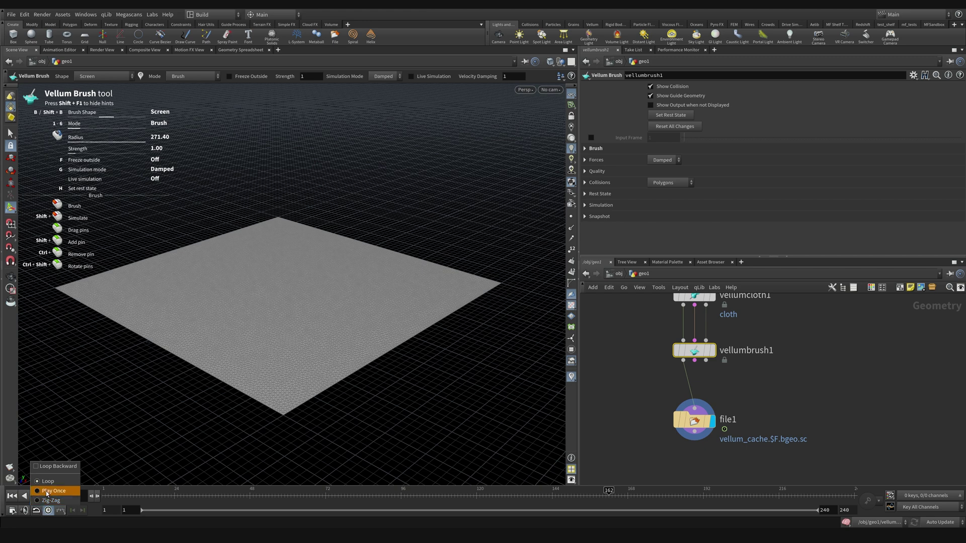
pyautogui.click(46, 493)
pyautogui.moveTo(121, 502); pyautogui.dragTo(860, 501)
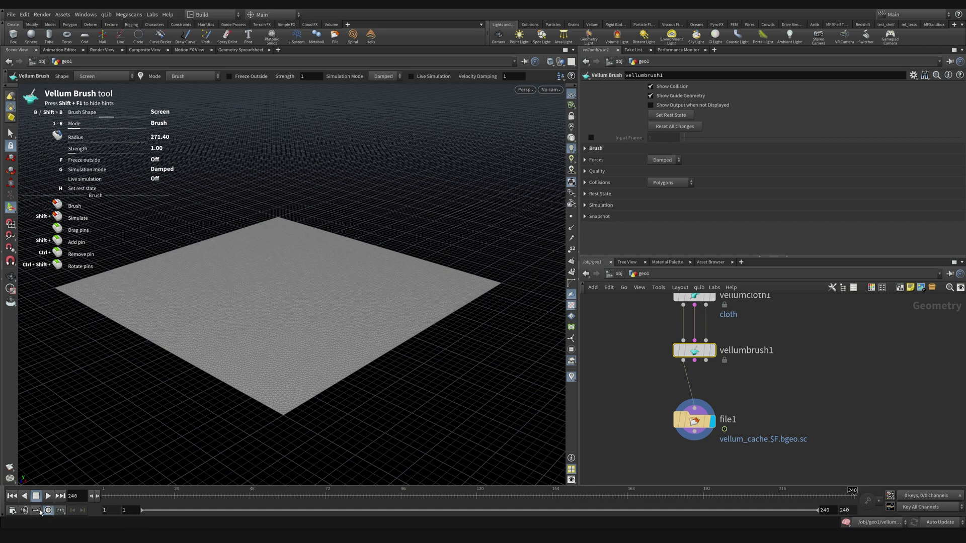
pyautogui.click(8, 496)
pyautogui.hotkey('ctrl', 's')
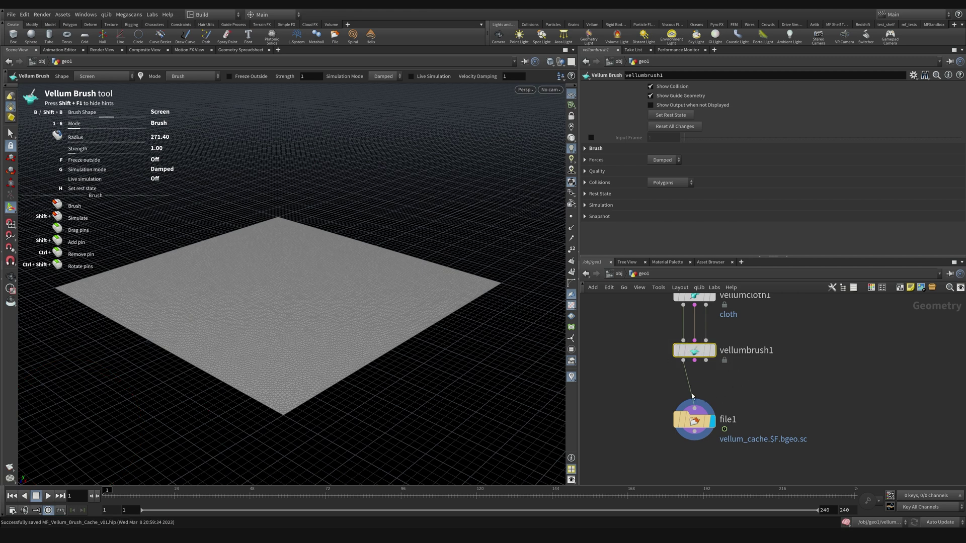
# Play the timeline while brushing the cloth into a swirl of folds, and stop playback at frame 140
pyautogui.moveTo(721, 420)
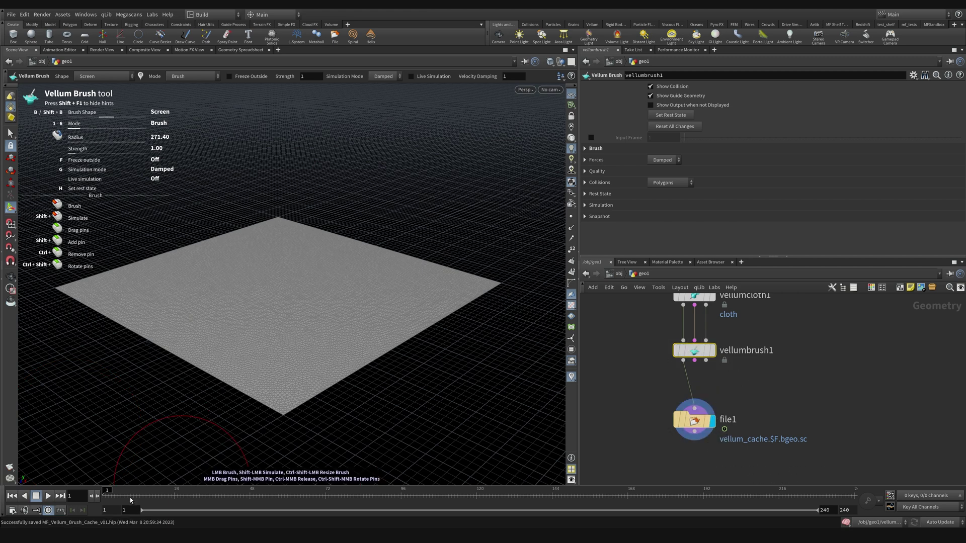
pyautogui.click(48, 496)
pyautogui.moveTo(216, 297)
pyautogui.mouseDown()
pyautogui.moveTo(190, 324)
pyautogui.moveTo(328, 272)
pyautogui.moveTo(330, 334)
pyautogui.moveTo(359, 344)
pyautogui.moveTo(400, 270)
pyautogui.moveTo(280, 265)
pyautogui.moveTo(289, 216)
pyautogui.moveTo(371, 218)
pyautogui.moveTo(404, 257)
pyautogui.moveTo(302, 281)
pyautogui.moveTo(237, 323)
pyautogui.moveTo(259, 371)
pyautogui.moveTo(446, 385)
pyautogui.moveTo(186, 413)
pyautogui.moveTo(179, 436)
pyautogui.moveTo(212, 322)
pyautogui.moveTo(279, 193)
pyautogui.moveTo(363, 188)
pyautogui.moveTo(417, 239)
pyautogui.moveTo(423, 303)
pyautogui.mouseUp()
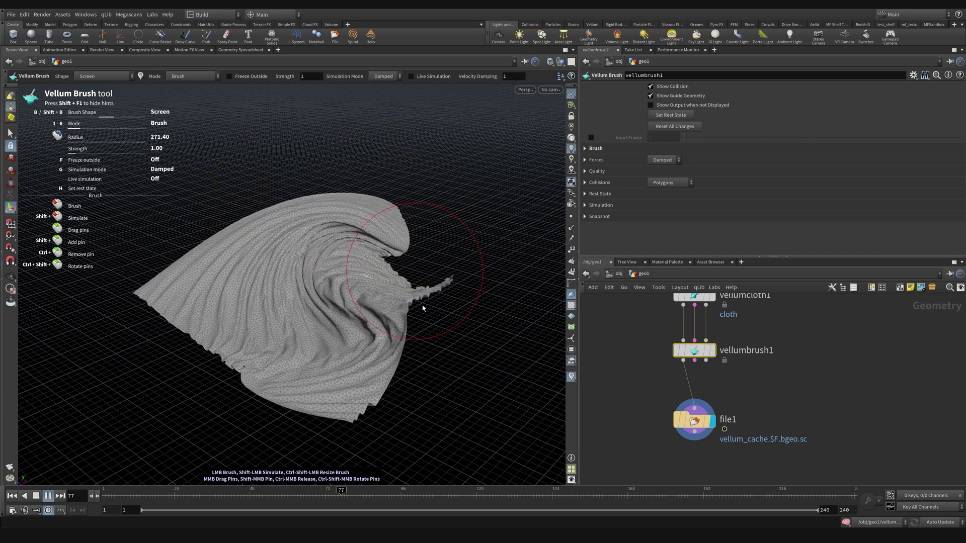
pyautogui.click(35, 496)
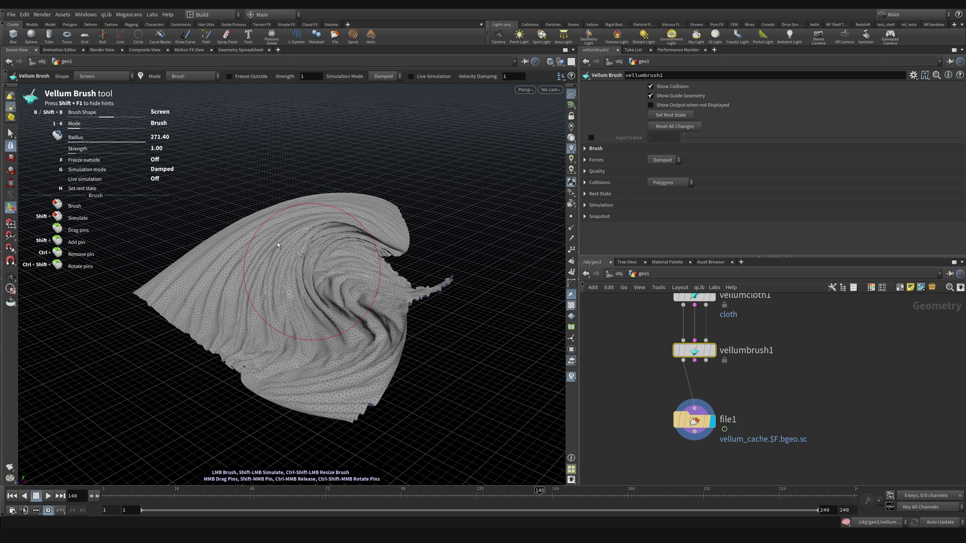
# Set the File node's mode to Read Files to load the cached brush animation
pyautogui.click(695, 421)
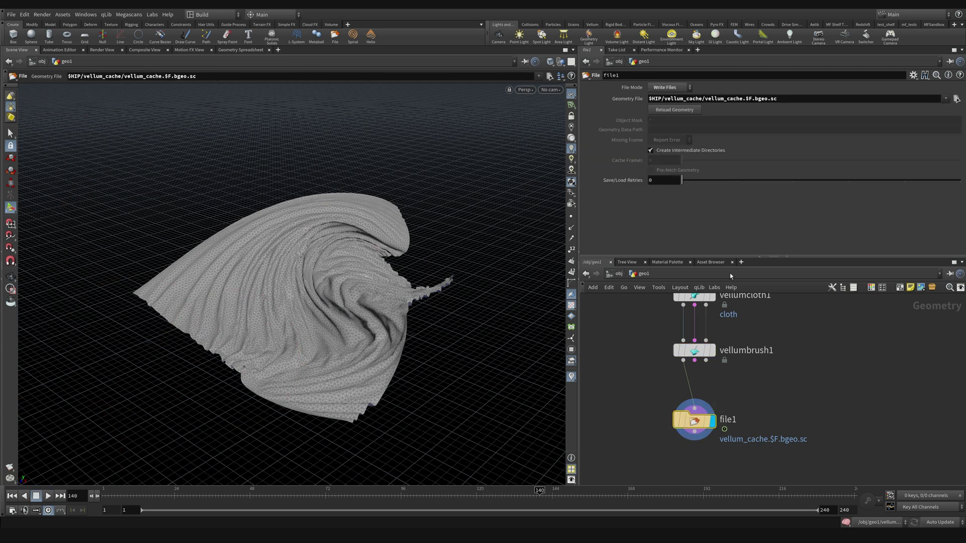
pyautogui.click(671, 88)
pyautogui.click(669, 101)
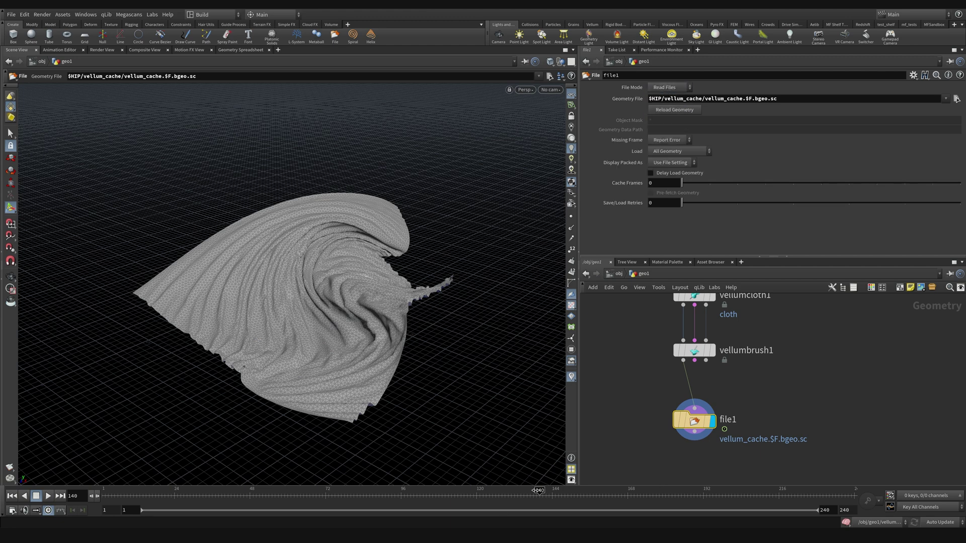
pyautogui.click(670, 88)
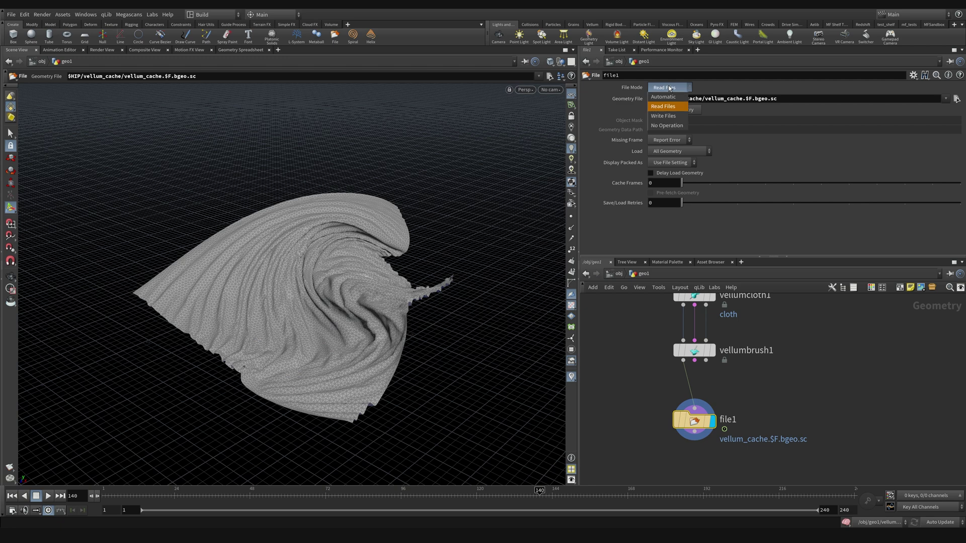
pyautogui.click(665, 90)
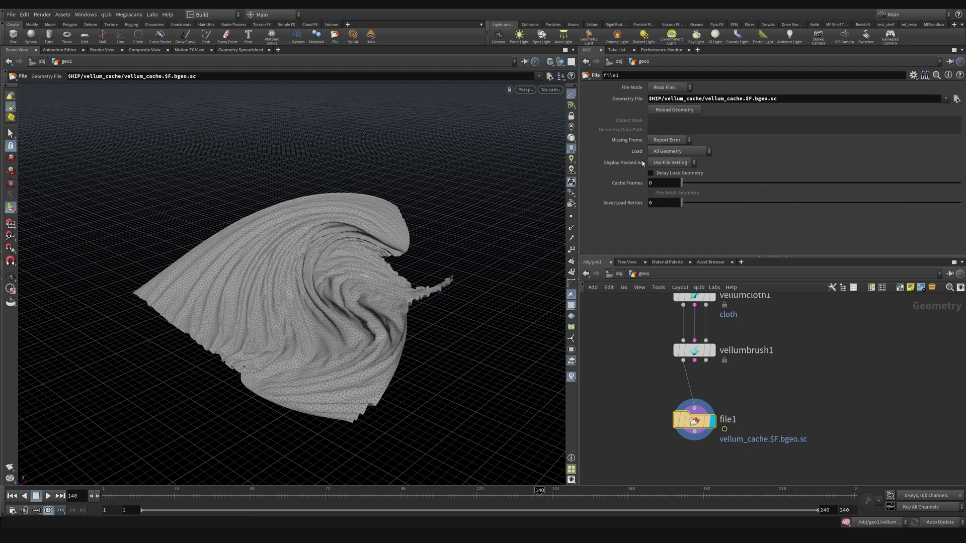
pyautogui.click(670, 88)
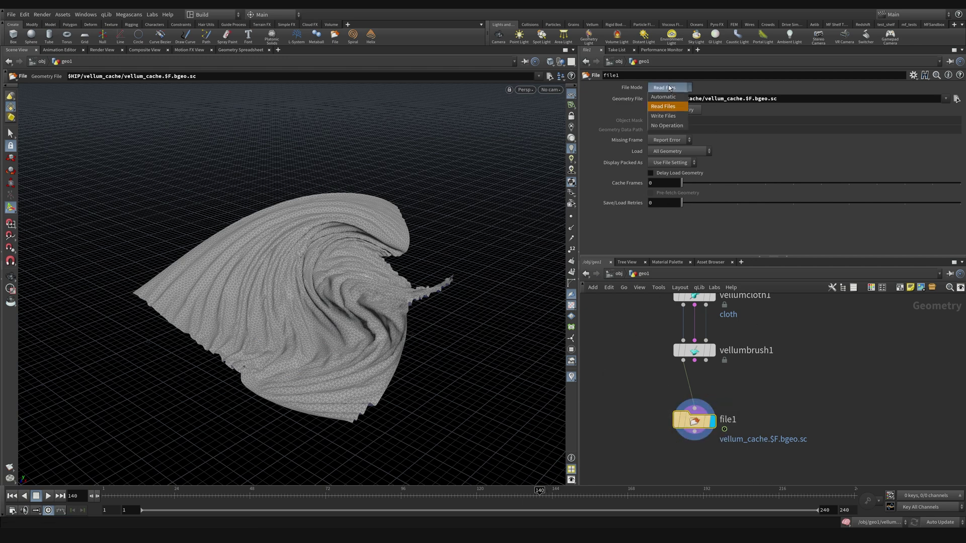
# Play the cached brush animation from frame 1 twice to review the cloth deformation read from disk
pyautogui.click(542, 492)
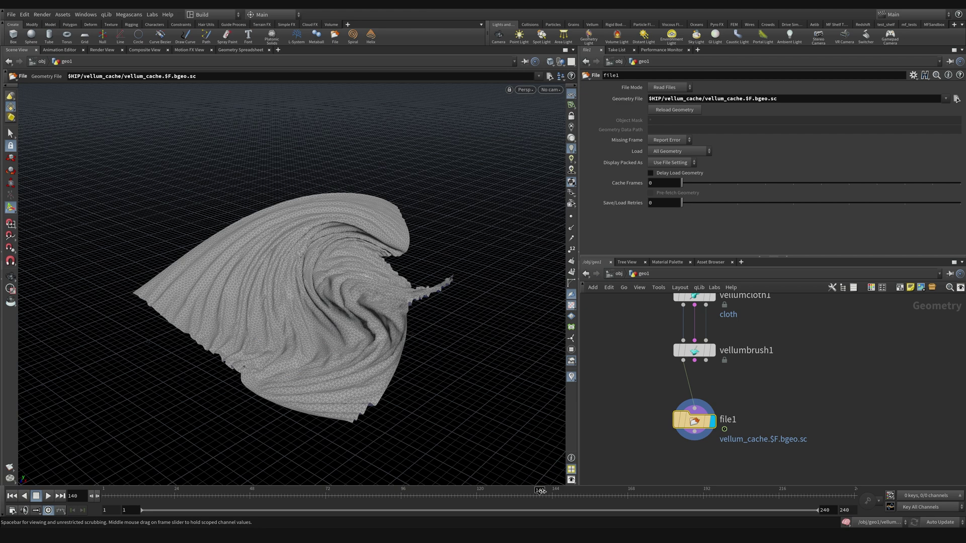
pyautogui.moveTo(542, 493); pyautogui.dragTo(105, 492)
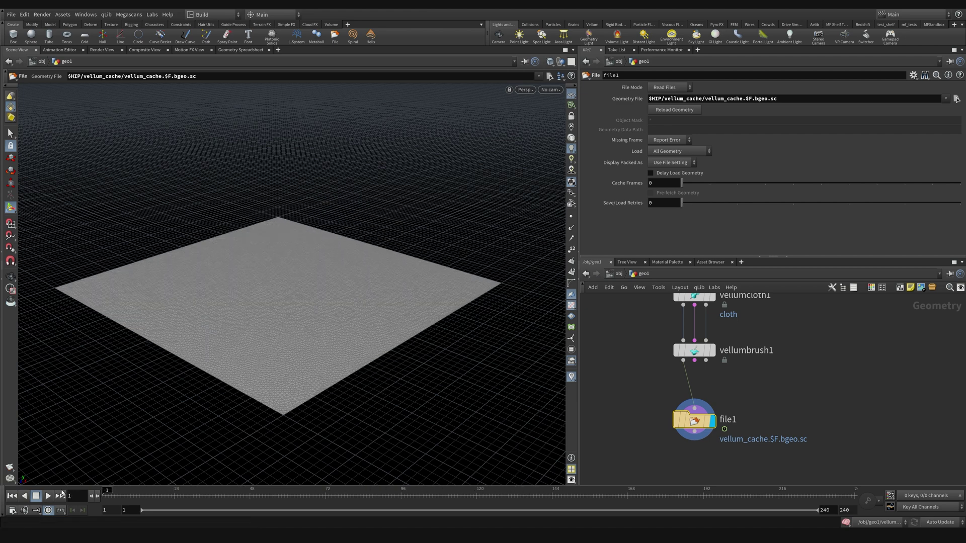
pyautogui.click(48, 495)
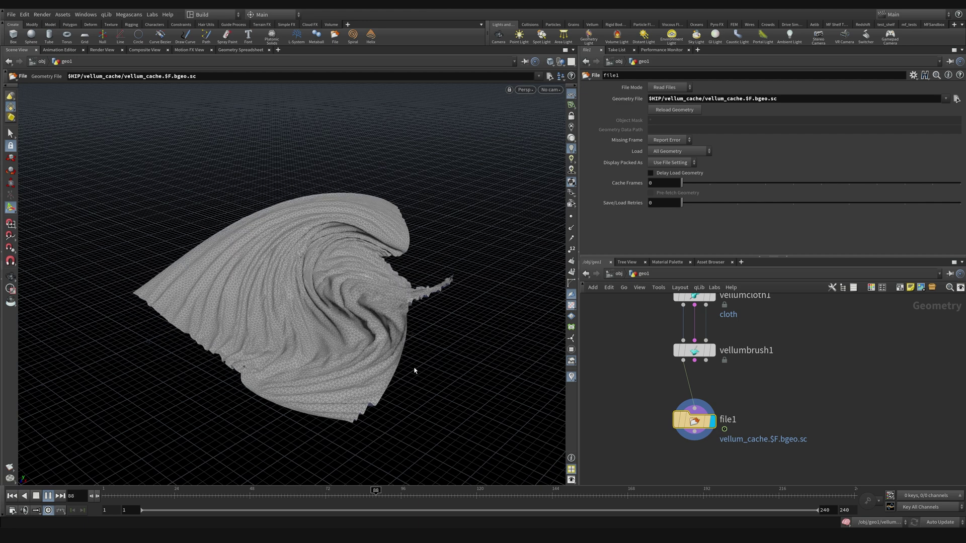
pyautogui.moveTo(363, 493); pyautogui.dragTo(104, 493)
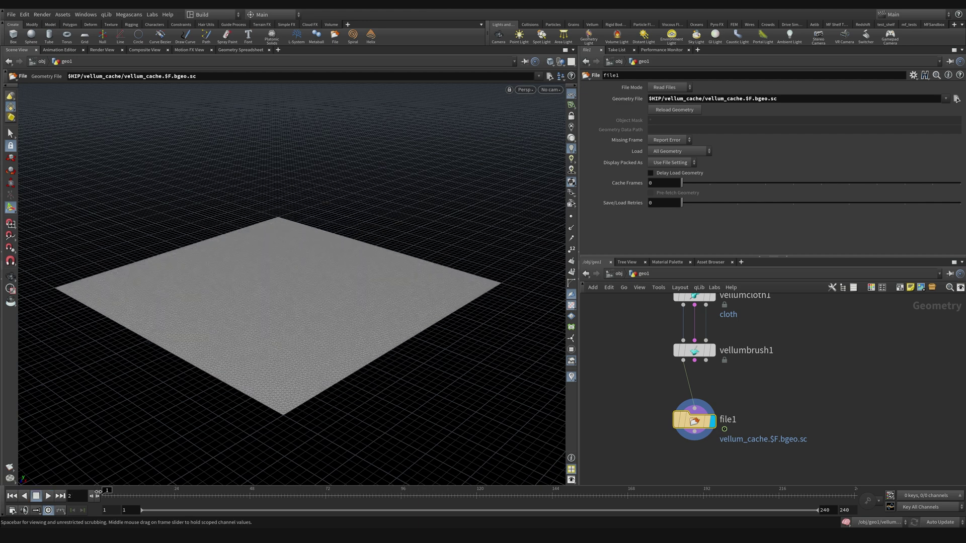
pyautogui.click(50, 496)
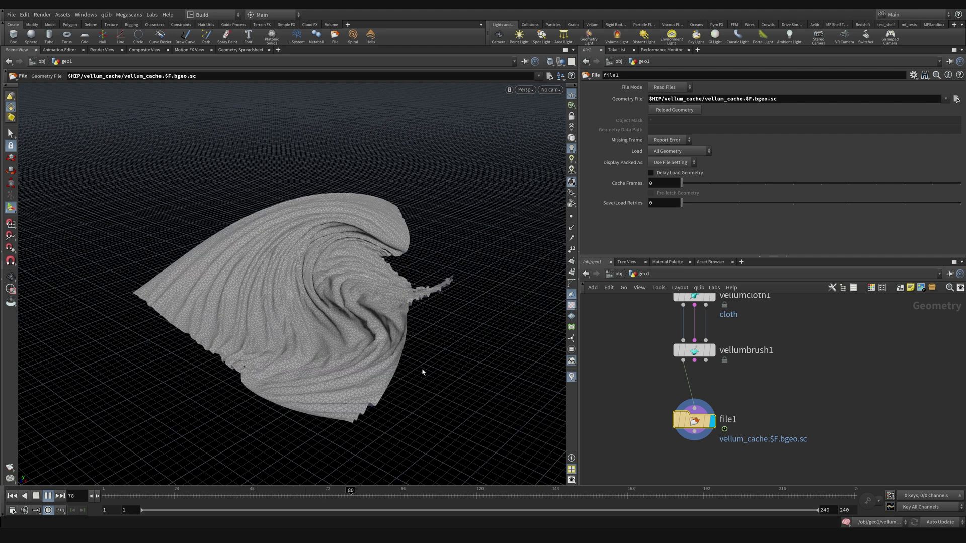
pyautogui.moveTo(406, 493); pyautogui.dragTo(98, 494)
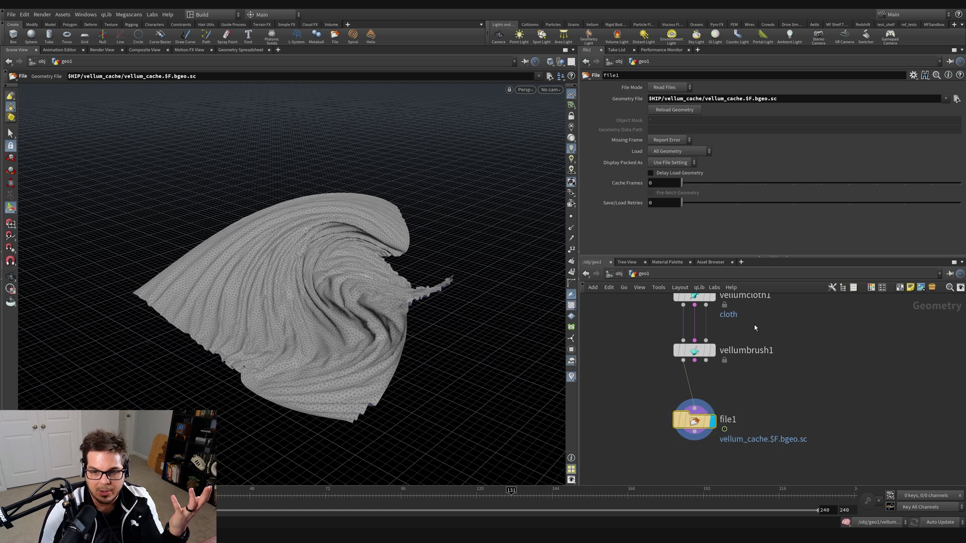
# Display the vellumbrush1 node and move the file1 node aside in the network
pyautogui.moveTo(690, 354)
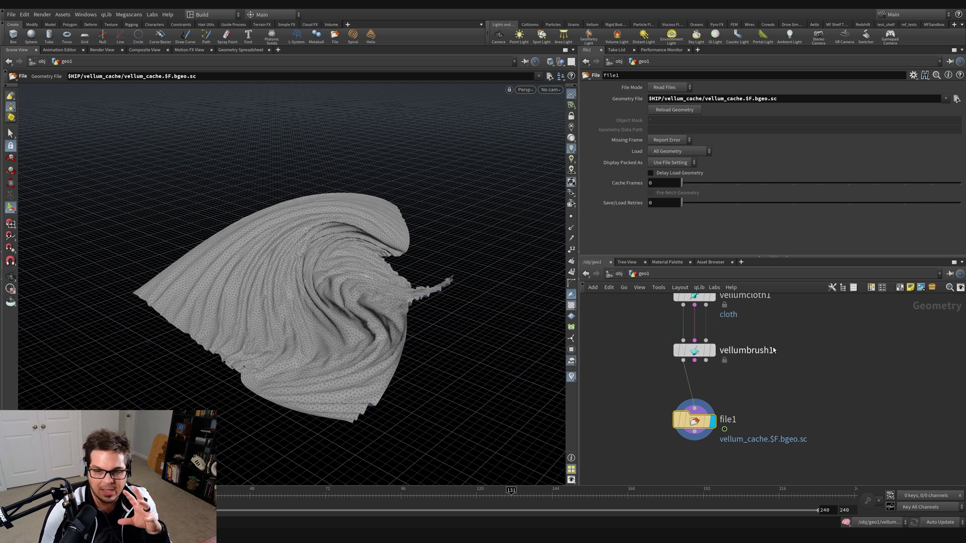
pyautogui.click(712, 350)
pyautogui.moveTo(696, 422); pyautogui.dragTo(602, 422)
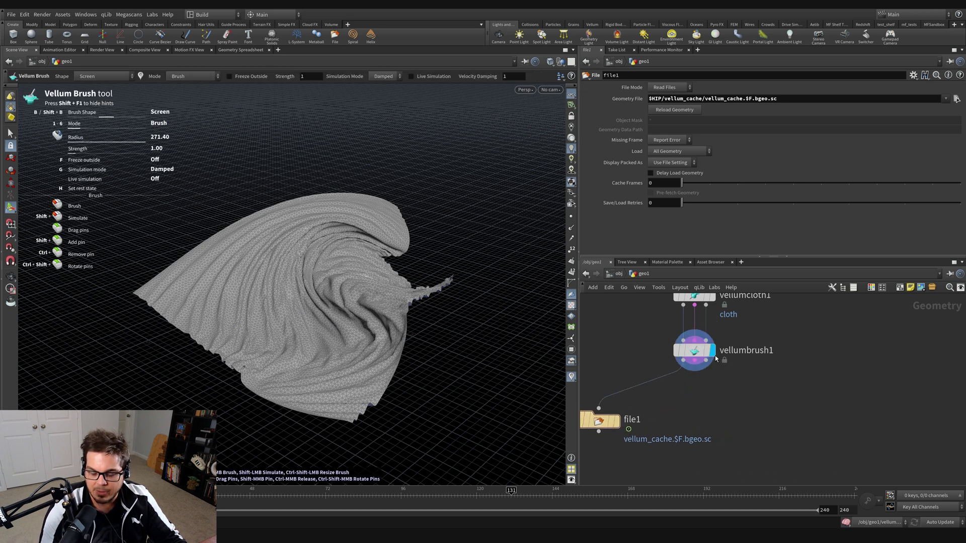
# Allow editing of the contents of vellumbrush1 and enter its internal network
pyautogui.rightClick(694, 351)
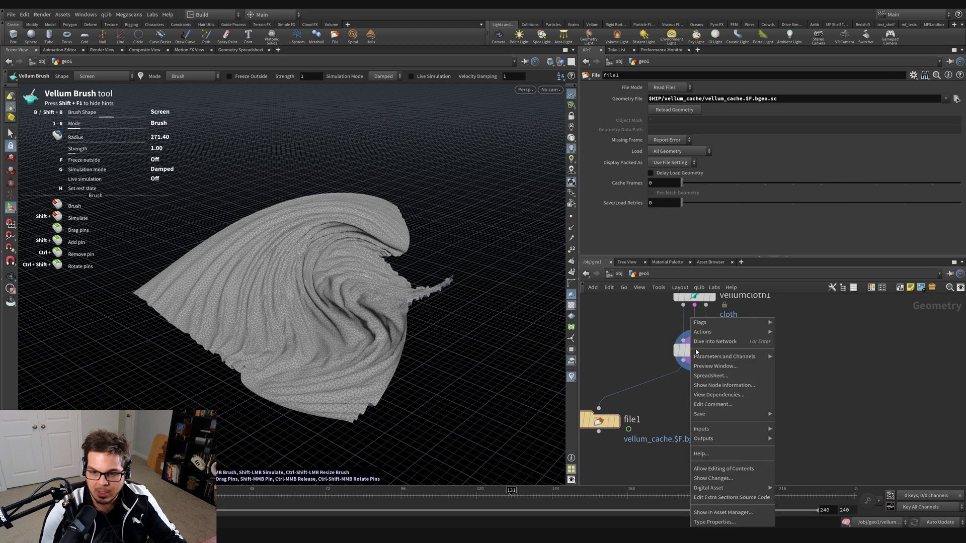
pyautogui.click(734, 454)
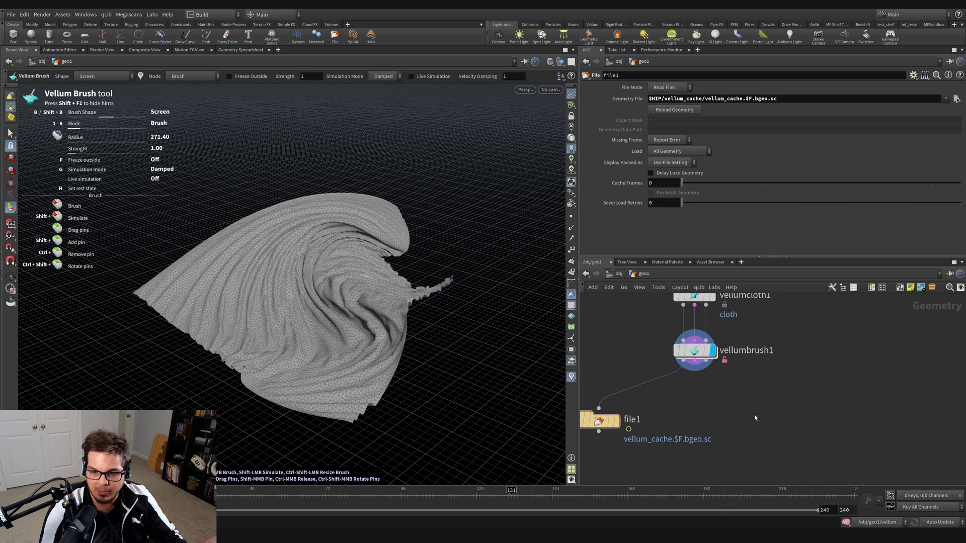
pyautogui.doubleClick(705, 350)
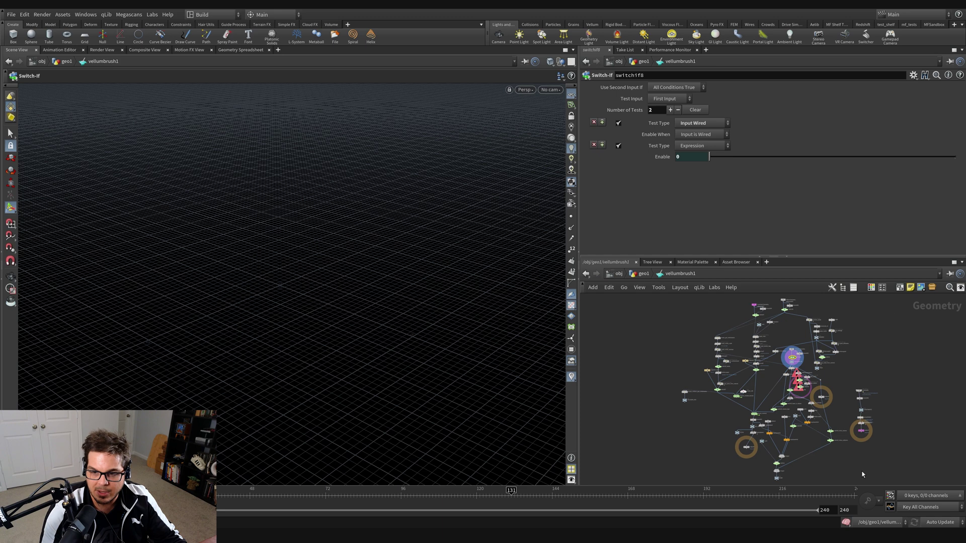
# Enlarge the network view and select the dopnet_miminal DOP Network inside vellumbrush1
pyautogui.moveTo(801, 257); pyautogui.dragTo(801, 166)
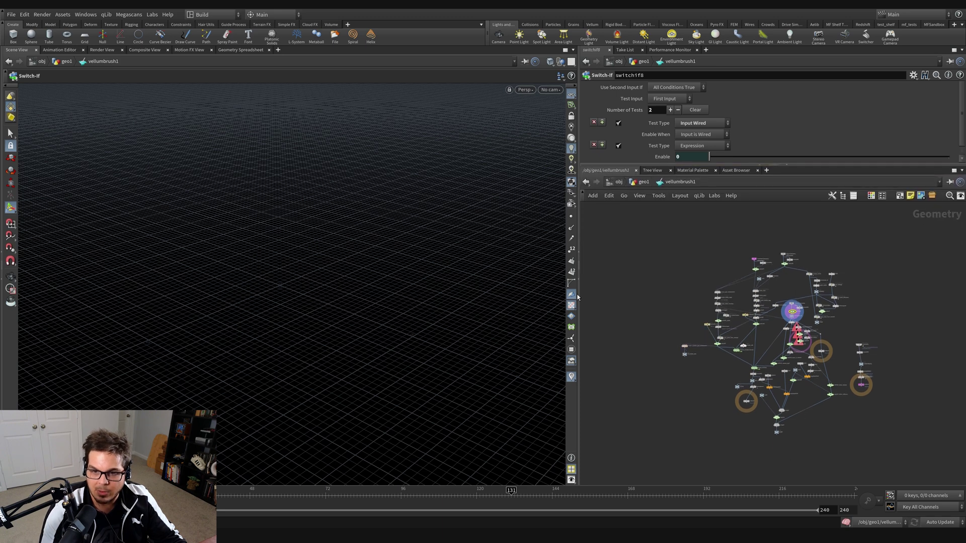
pyautogui.moveTo(578, 297); pyautogui.dragTo(369, 297)
pyautogui.scroll(5, 695, 332)
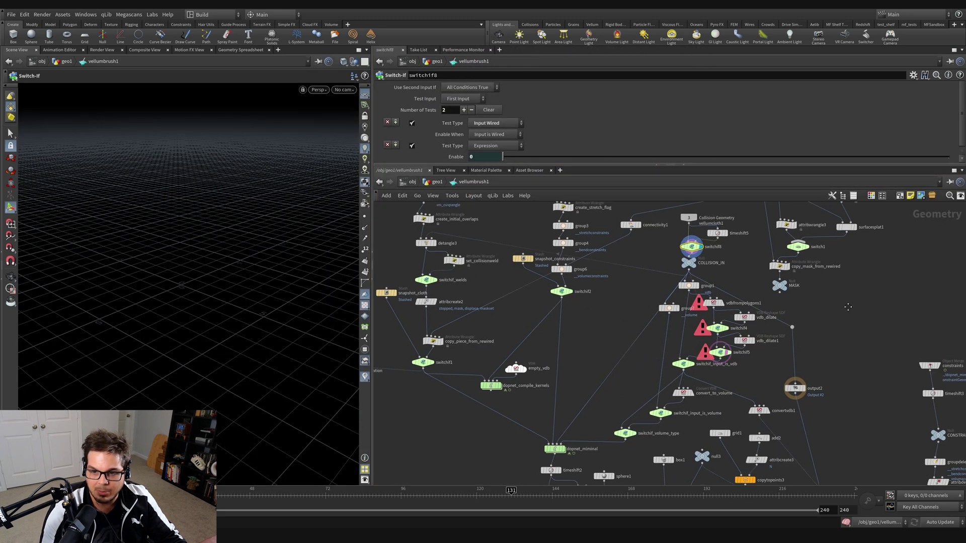
pyautogui.moveTo(848, 307); pyautogui.dragTo(804, 343, button='middle')
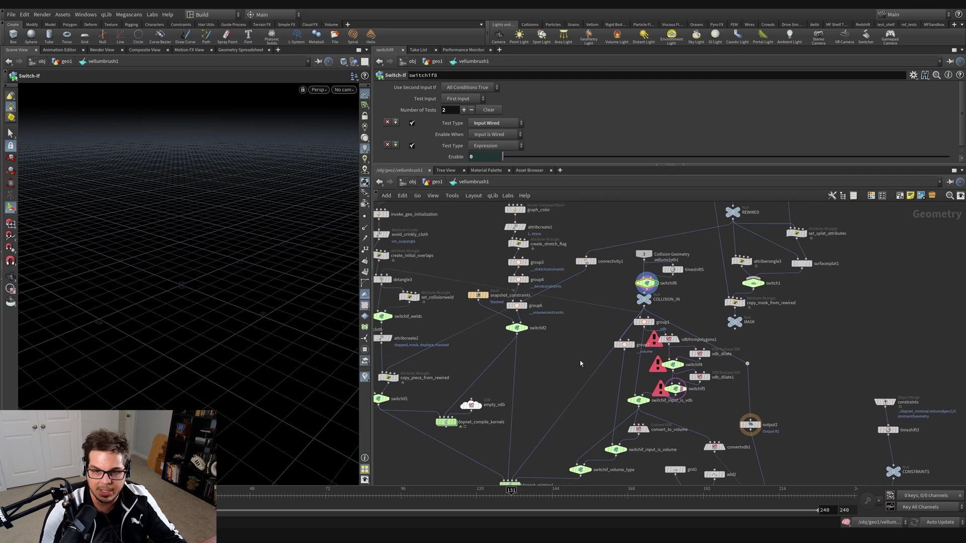
pyautogui.scroll(-3, 597, 343)
pyautogui.moveTo(574, 454); pyautogui.dragTo(570, 421, button='middle')
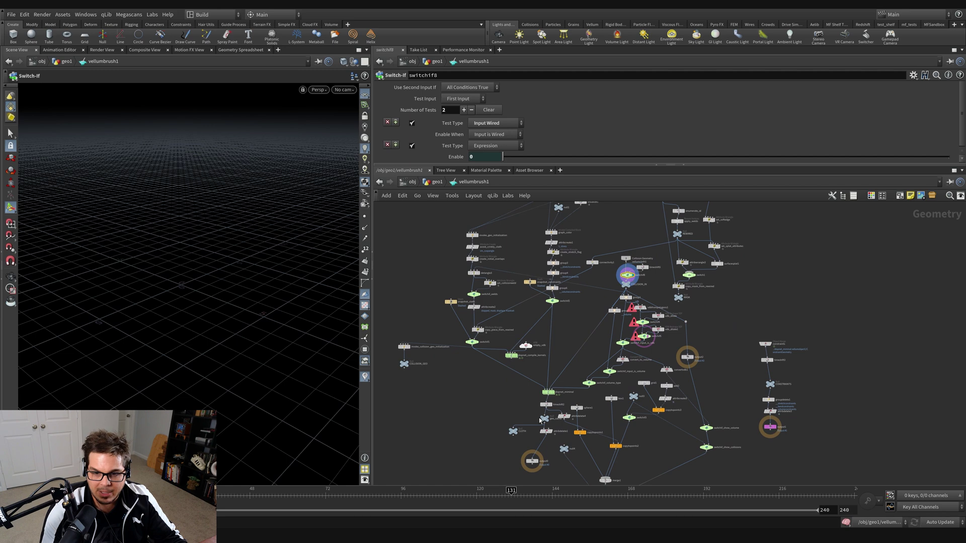
pyautogui.scroll(6, 541, 420)
pyautogui.moveTo(497, 374); pyautogui.dragTo(619, 337)
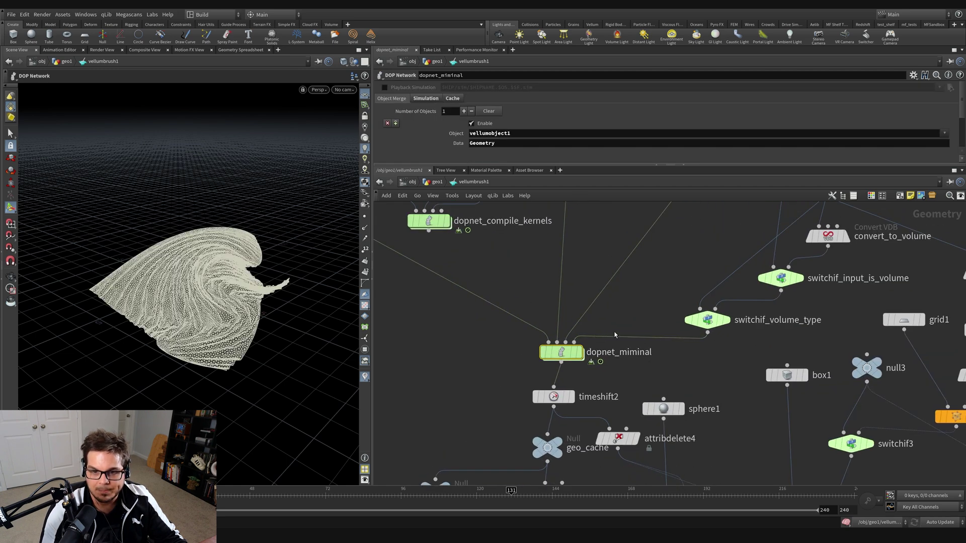
# Enable Cache Simulation on dopnet_miminal and set its Cache Memory to 20000 MB
pyautogui.moveTo(615, 335); pyautogui.dragTo(582, 334, button='middle')
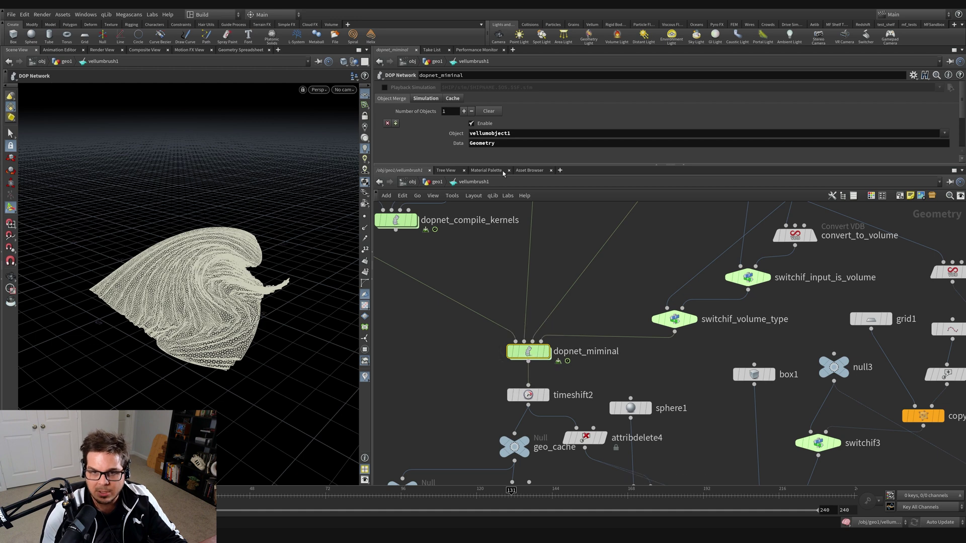
pyautogui.moveTo(503, 165); pyautogui.dragTo(503, 251)
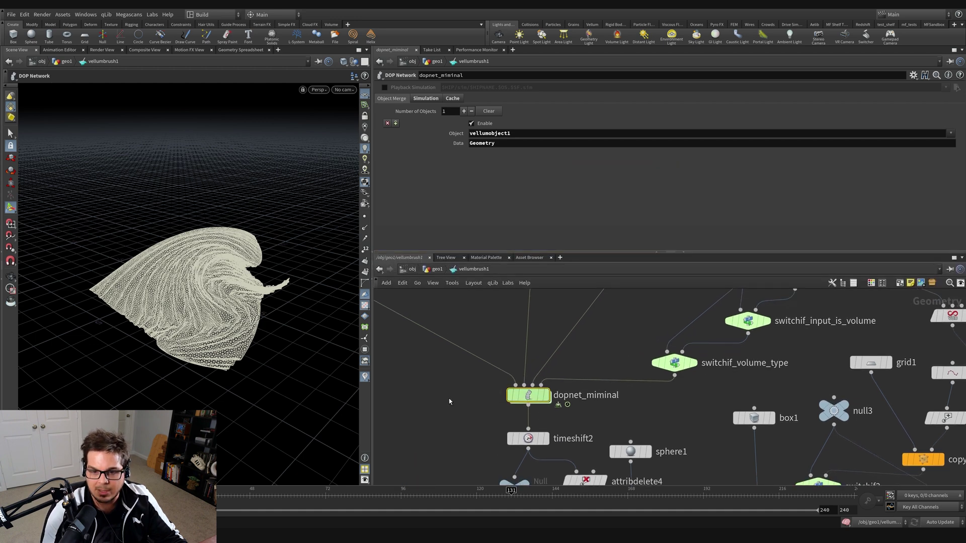
pyautogui.click(453, 99)
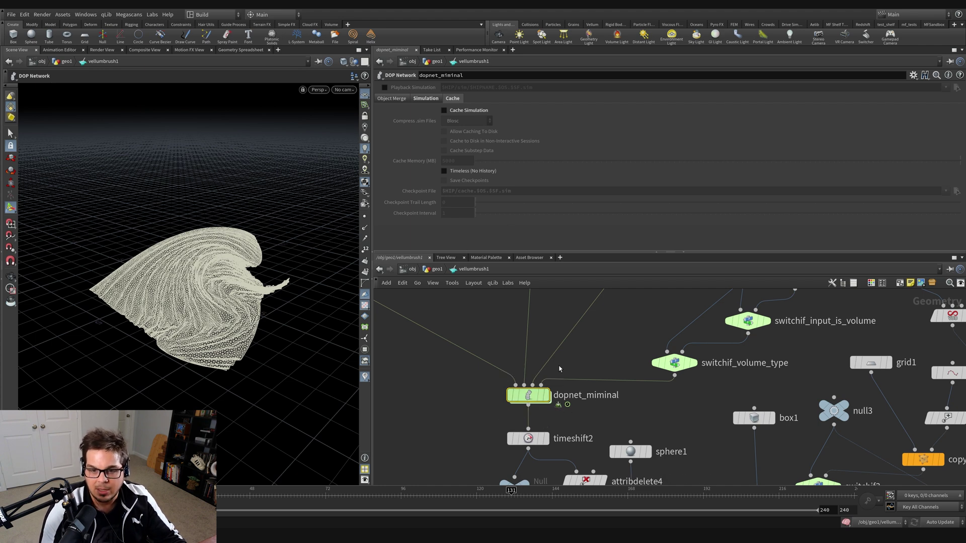
pyautogui.moveTo(537, 376)
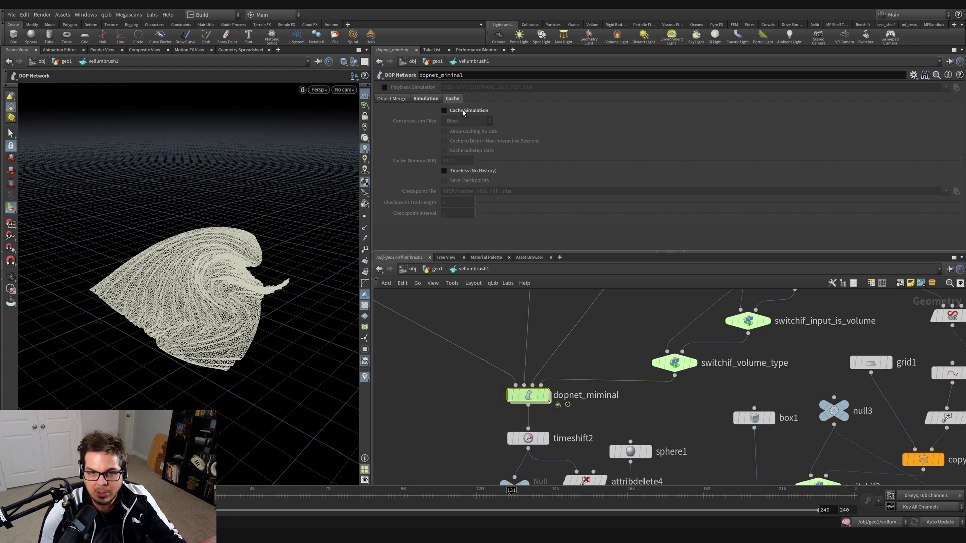
pyautogui.click(445, 111)
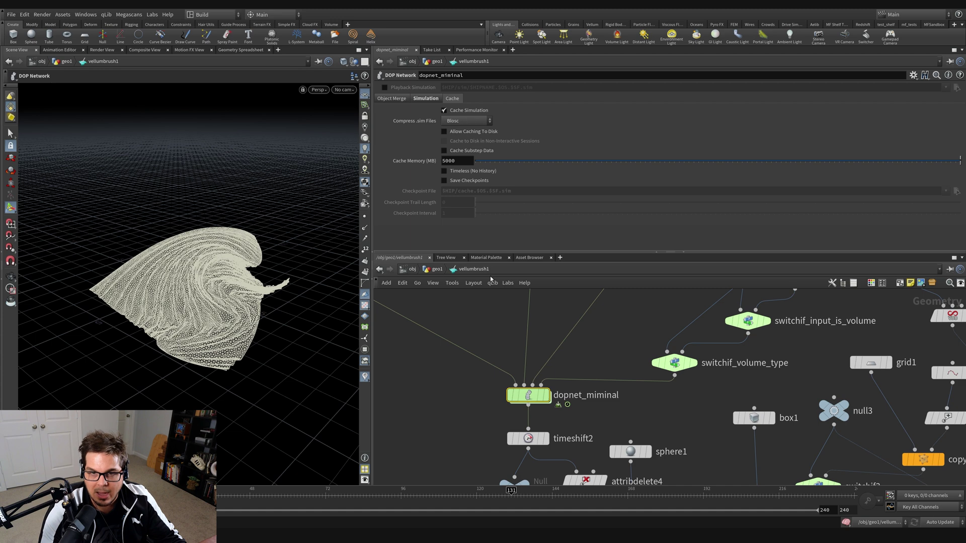
pyautogui.click(445, 160)
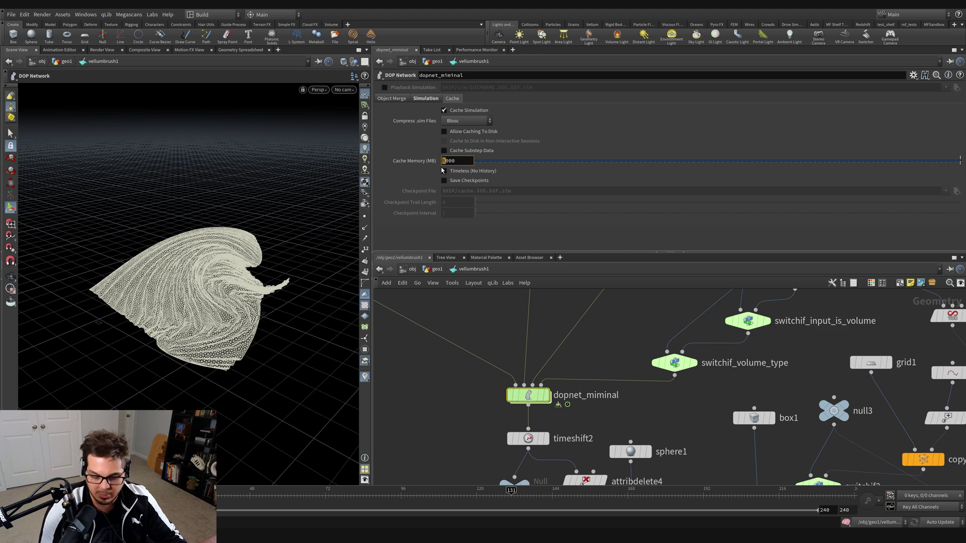
pyautogui.press('Return')
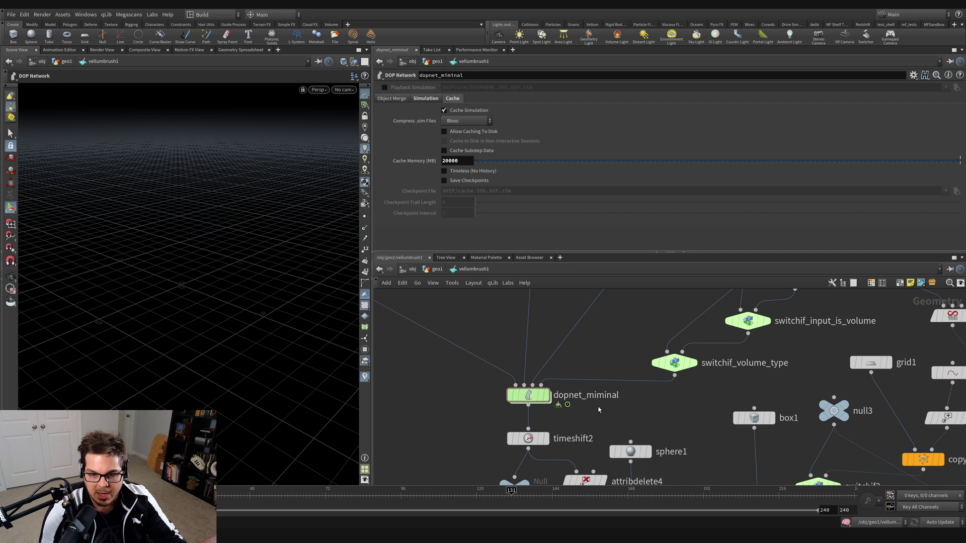
# Examine the frame settings of the timeshift2 node below dopnet_miminal, and reselect dopnet_miminal
pyautogui.moveTo(607, 412); pyautogui.dragTo(645, 402, button='middle')
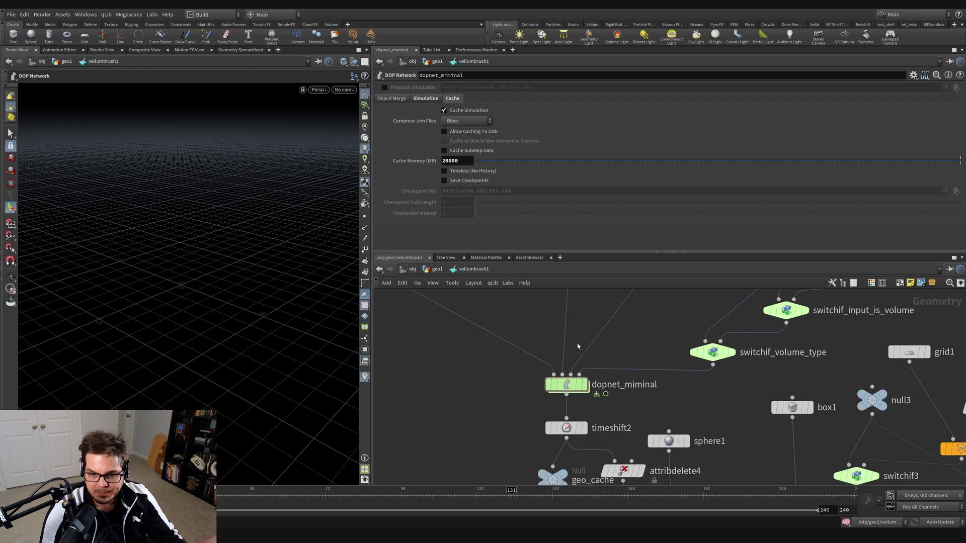
pyautogui.click(565, 428)
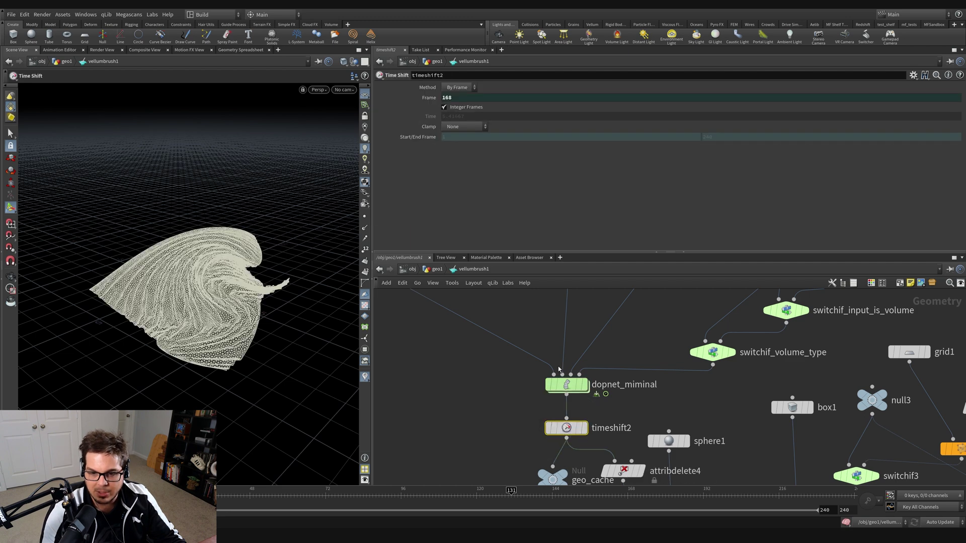
pyautogui.click(566, 385)
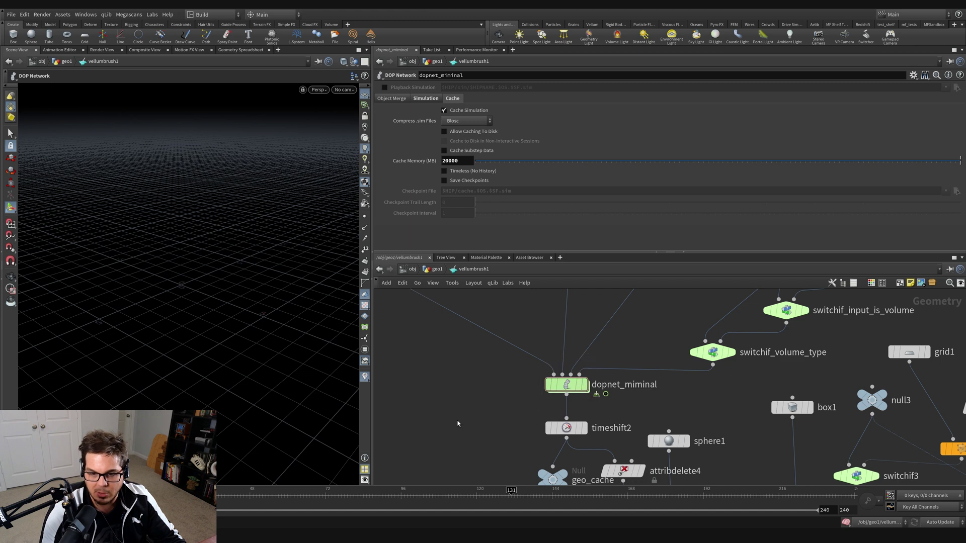
# Add a Null node beside timeshift2 and wire the output of dopnet_miminal into it
pyautogui.press('Tab')
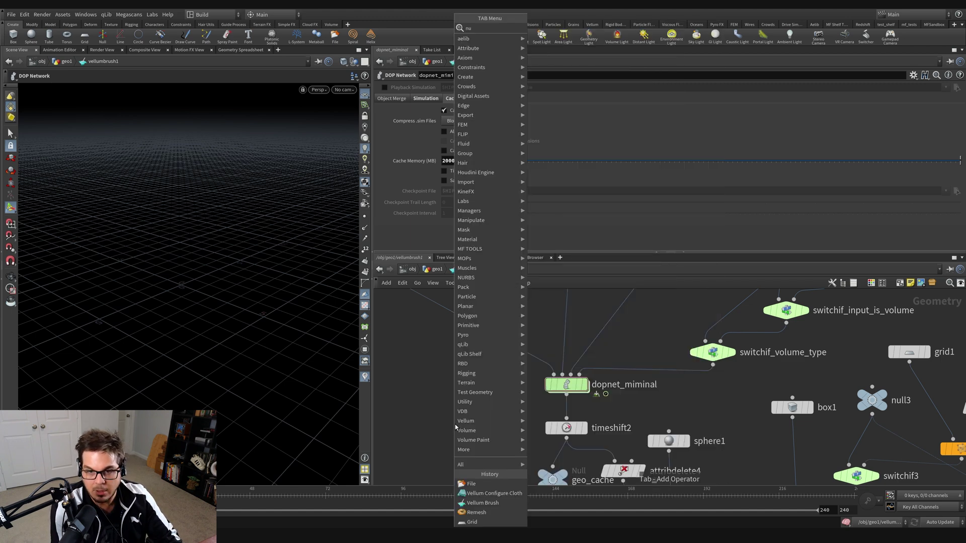
pyautogui.write('null')
pyautogui.press('Return')
pyautogui.click(446, 436)
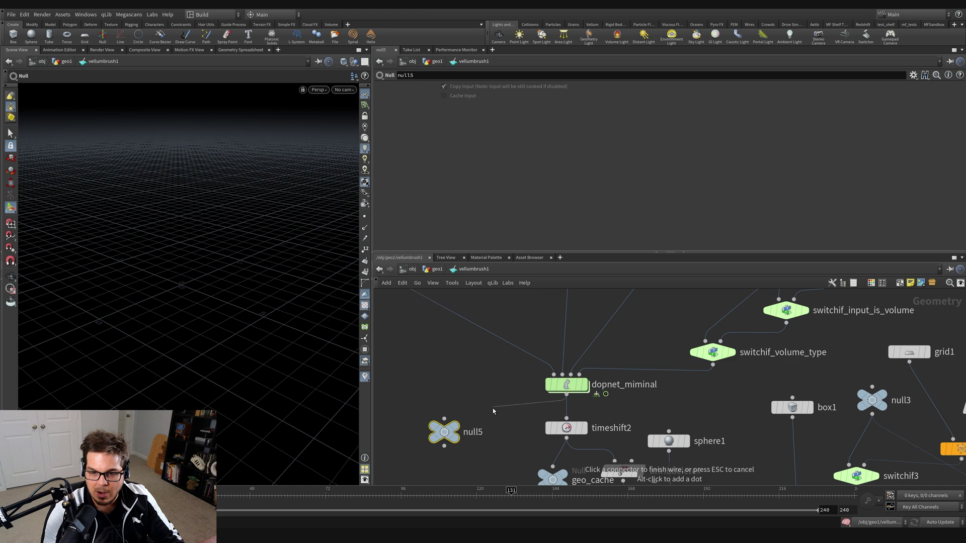
# Rename the new Null node as GRAB_VELLUM_CACHE
pyautogui.doubleClick(484, 434)
pyautogui.moveTo(486, 436); pyautogui.dragTo(430, 447)
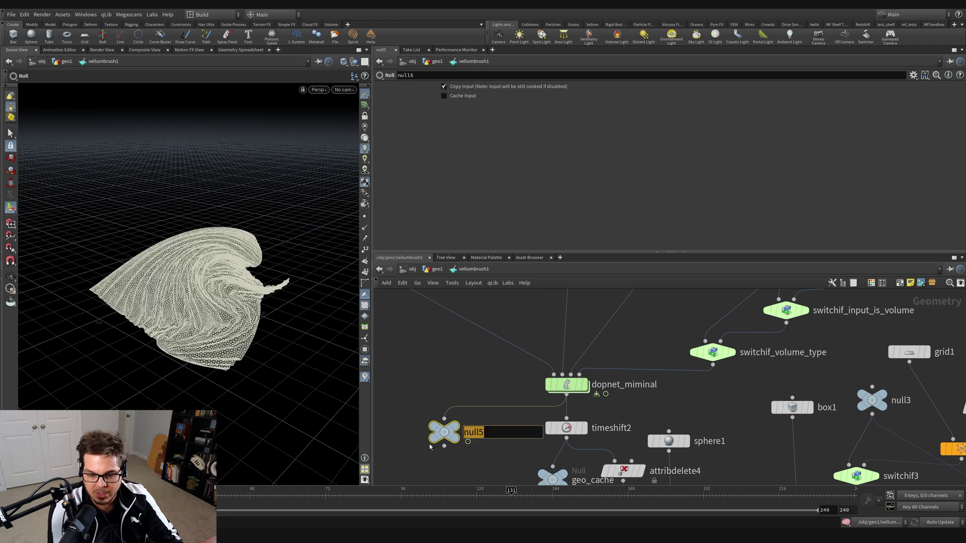
pyautogui.write('GRAB_')
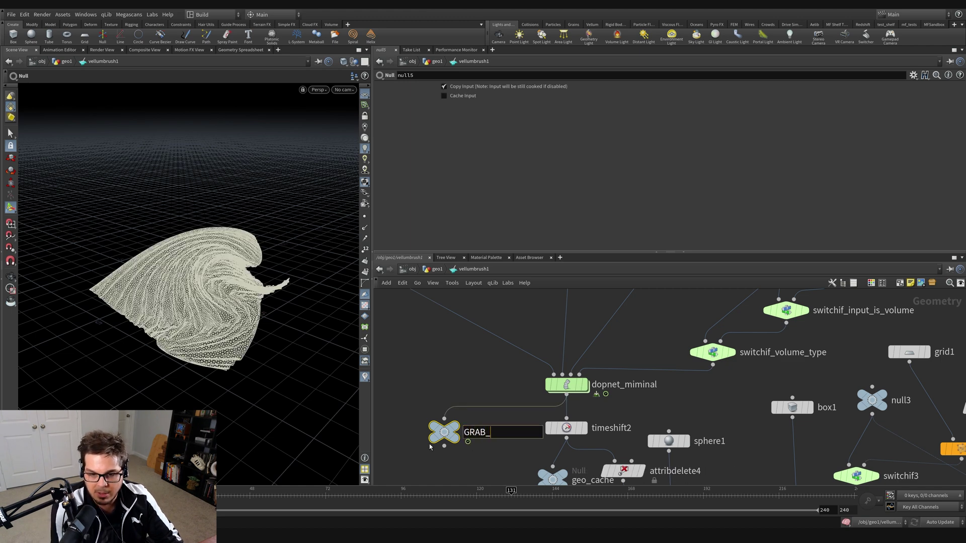
pyautogui.write('VELLUM_CACHE')
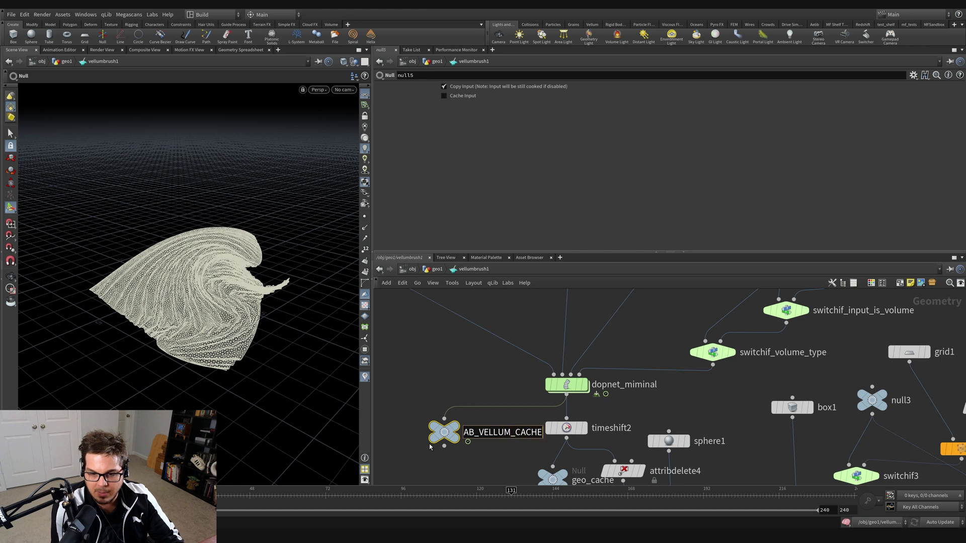
pyautogui.press('Return')
pyautogui.moveTo(484, 458); pyautogui.dragTo(542, 450, button='middle')
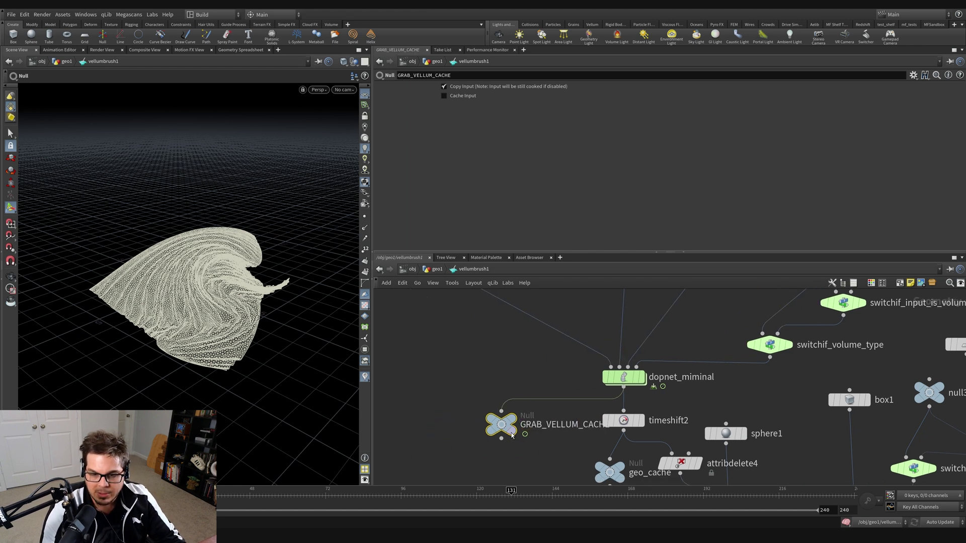
# Move the GRAB_VELLUM_CACHE null farther away from timeshift2 and return to the geo1 network
pyautogui.moveTo(503, 429); pyautogui.dragTo(454, 430)
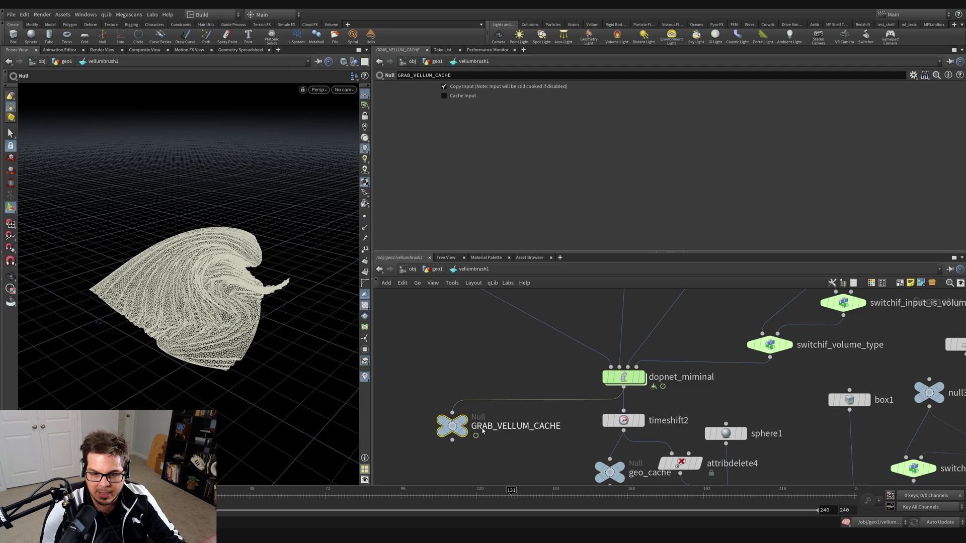
pyautogui.click(431, 272)
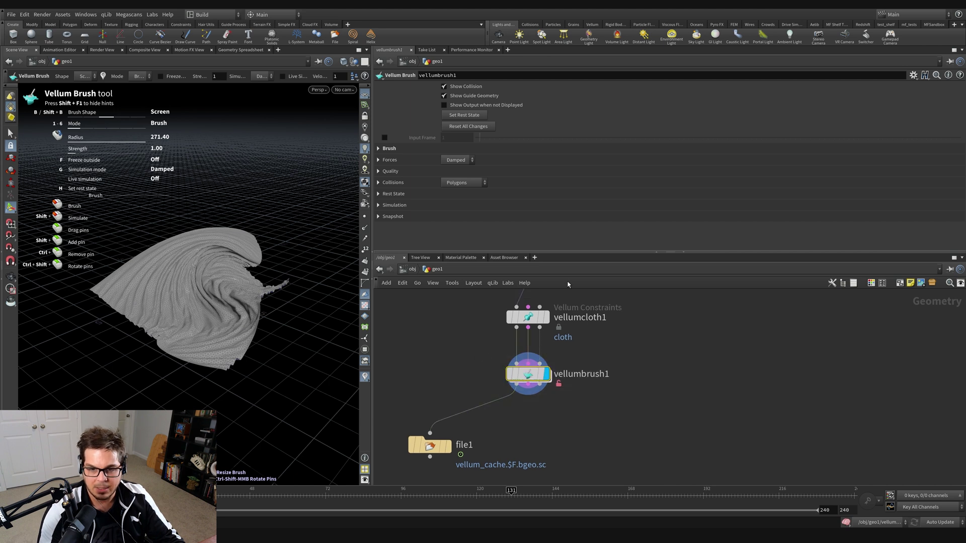
# Reset all changes on vellumbrush1 and brush the cloth into new folds in a widened viewport while the timeline plays from frame 1 to 240
pyautogui.click(476, 127)
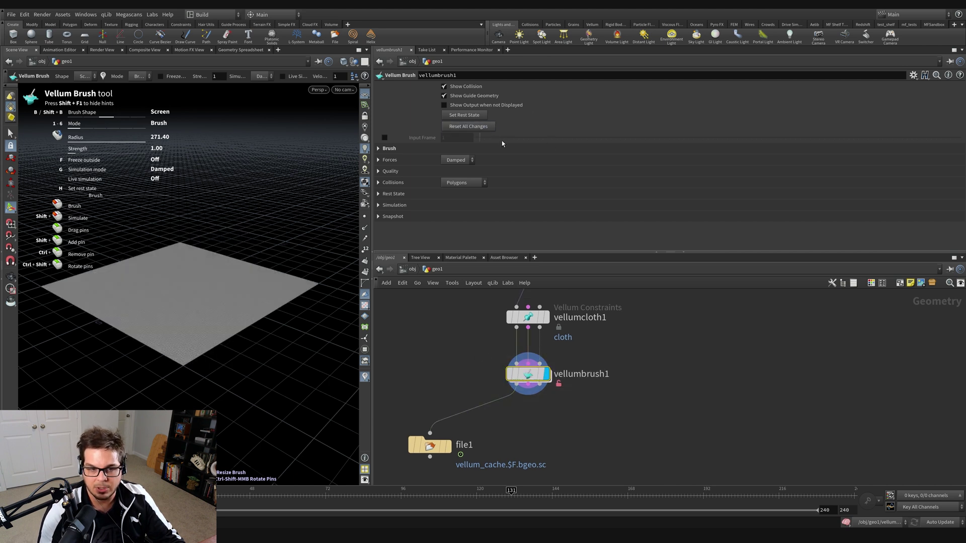
pyautogui.moveTo(372, 358); pyautogui.dragTo(455, 317)
pyautogui.click(12, 496)
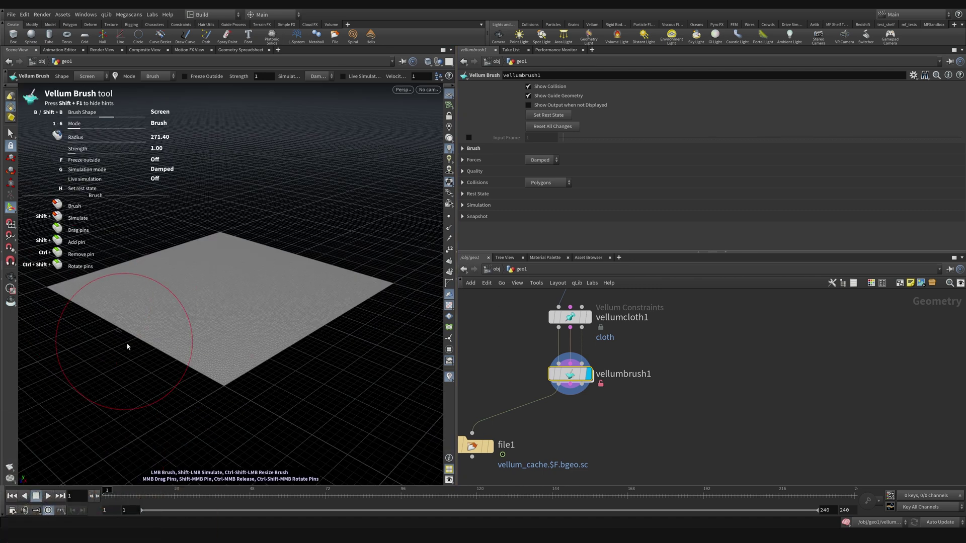
pyautogui.click(49, 498)
pyautogui.moveTo(205, 319)
pyautogui.mouseDown()
pyautogui.moveTo(168, 298)
pyautogui.moveTo(217, 303)
pyautogui.moveTo(270, 261)
pyautogui.moveTo(302, 338)
pyautogui.moveTo(323, 345)
pyautogui.moveTo(258, 270)
pyautogui.moveTo(207, 293)
pyautogui.moveTo(276, 218)
pyautogui.moveTo(331, 224)
pyautogui.moveTo(292, 216)
pyautogui.moveTo(262, 282)
pyautogui.mouseUp()
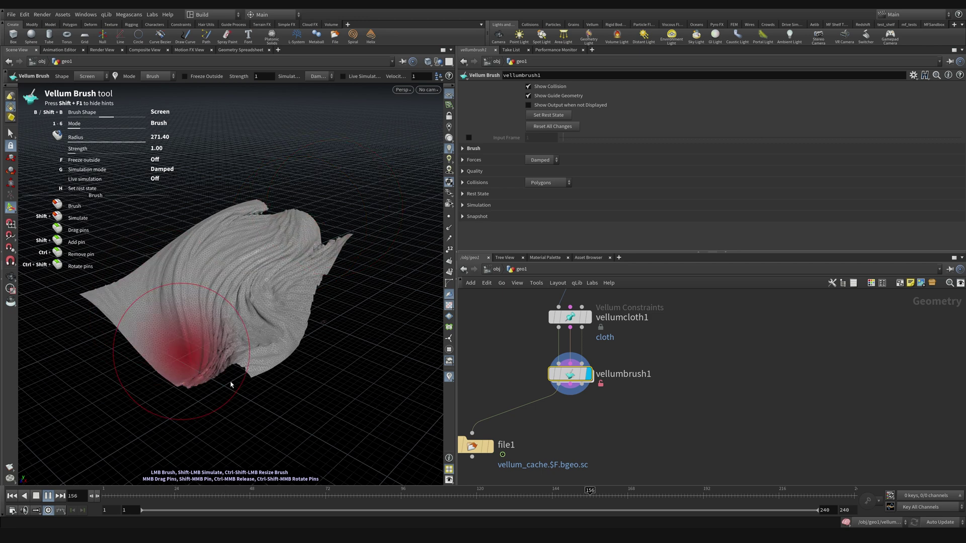
pyautogui.moveTo(233, 384)
pyautogui.mouseDown()
pyautogui.moveTo(286, 375)
pyautogui.moveTo(297, 390)
pyautogui.moveTo(254, 297)
pyautogui.moveTo(259, 224)
pyautogui.moveTo(317, 184)
pyautogui.moveTo(222, 182)
pyautogui.moveTo(182, 221)
pyautogui.moveTo(156, 212)
pyautogui.moveTo(206, 171)
pyautogui.moveTo(247, 174)
pyautogui.moveTo(259, 163)
pyautogui.moveTo(191, 191)
pyautogui.moveTo(117, 319)
pyautogui.mouseUp()
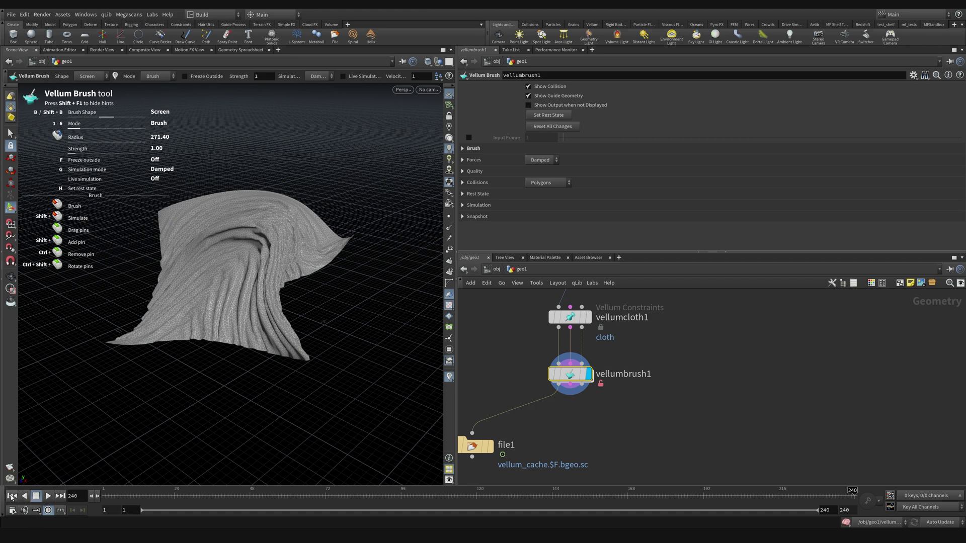
# Scrub the timeline on vellumbrush1, and go inside it to display dopnet_miminal and review its cached simulation frames
pyautogui.hotkey('ctrl', 's')
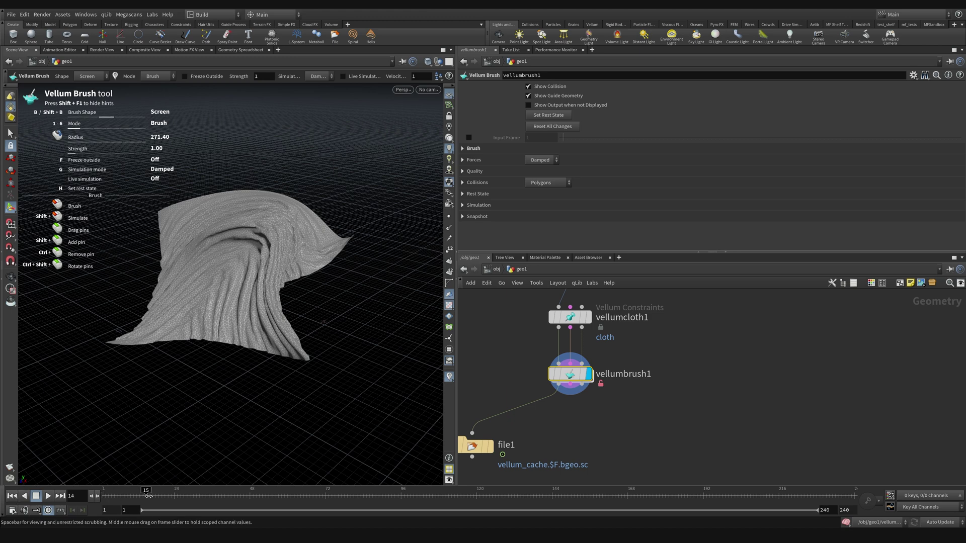
pyautogui.moveTo(147, 491)
pyautogui.mouseDown()
pyautogui.moveTo(589, 485)
pyautogui.moveTo(508, 490)
pyautogui.mouseUp()
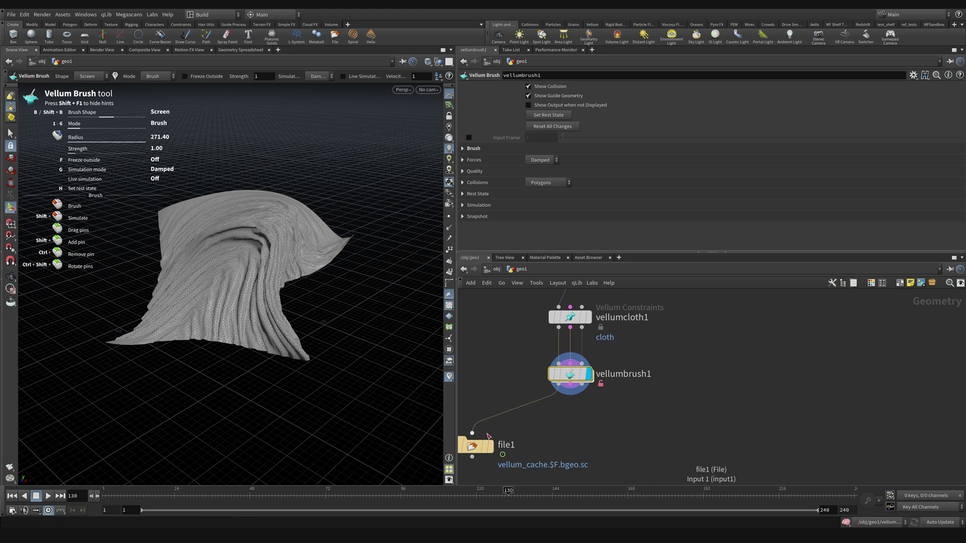
pyautogui.doubleClick(571, 374)
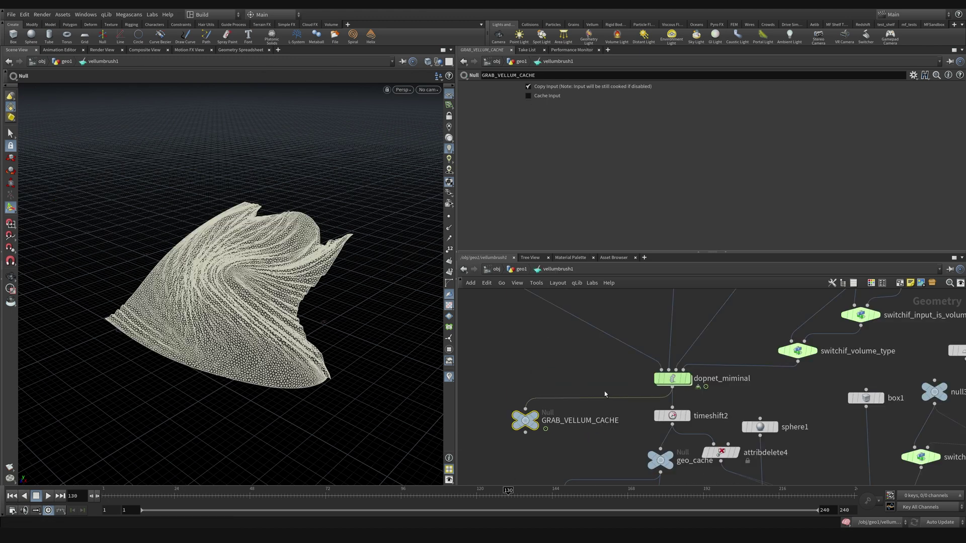
pyautogui.click(687, 378)
pyautogui.click(673, 378)
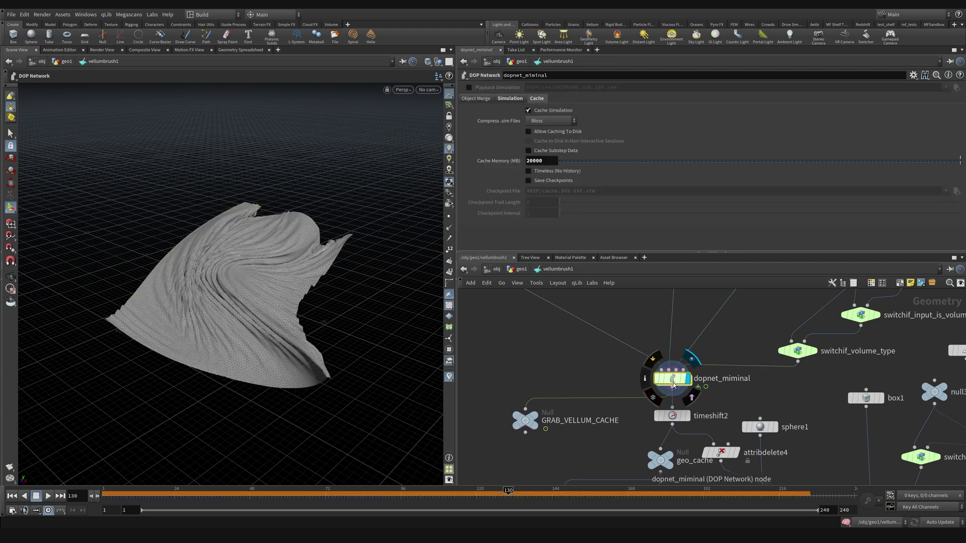
pyautogui.moveTo(526, 506); pyautogui.dragTo(449, 499)
# Return to geo1, add a File Cache node beside file1 and wire the output of vellumbrush1 into it
pyautogui.press('u')
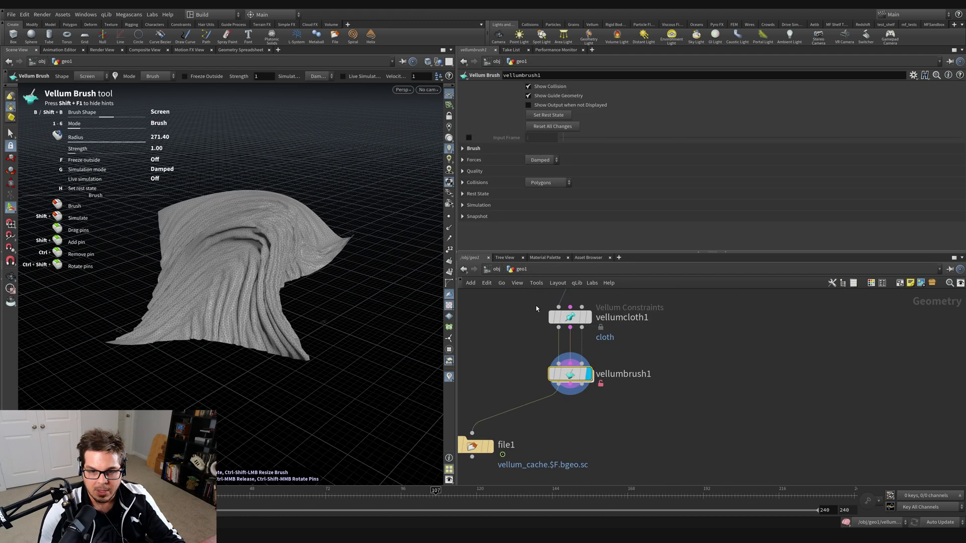
pyautogui.press('Tab')
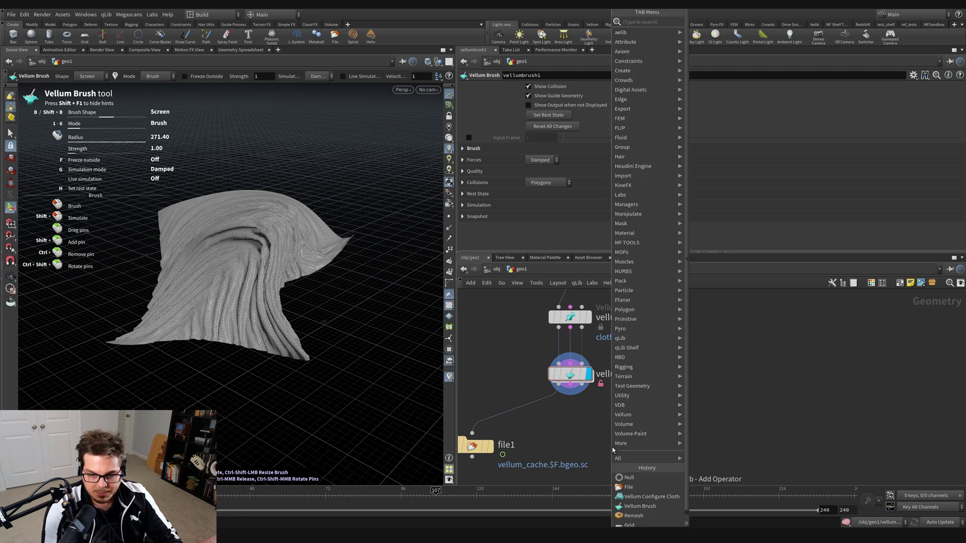
pyautogui.write('file cache')
pyautogui.press('Return')
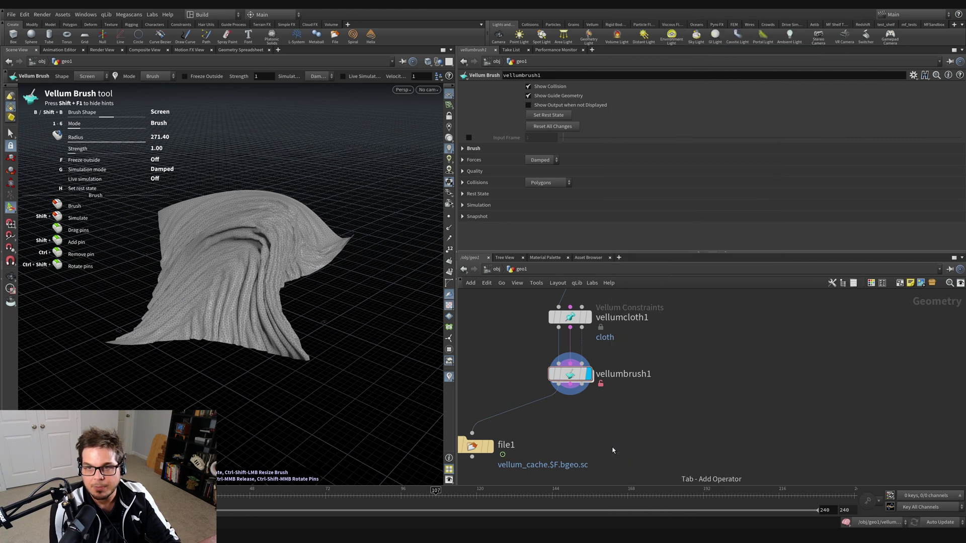
pyautogui.click(607, 440)
pyautogui.moveTo(557, 387); pyautogui.dragTo(628, 435)
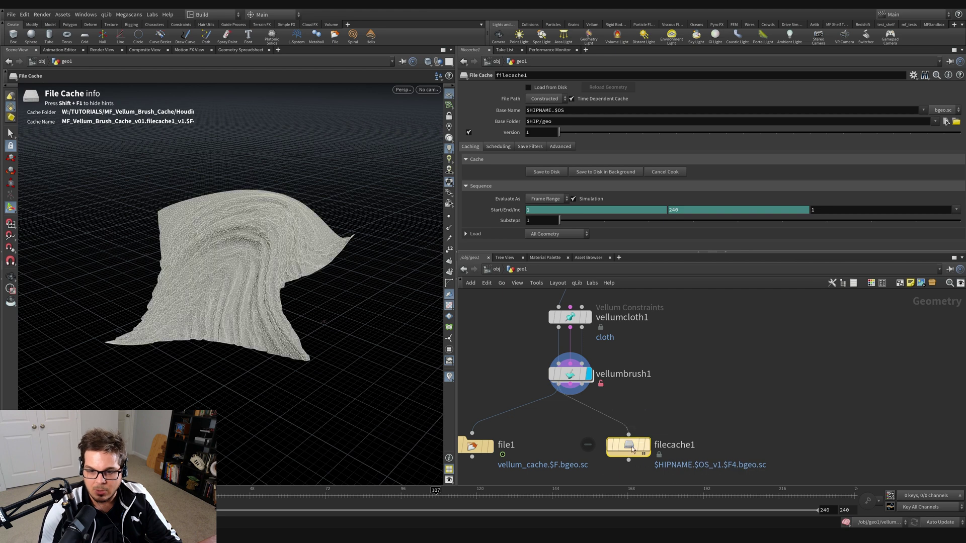
# Disconnect the File Cache node from vellumbrush1 and move it aside
pyautogui.moveTo(553, 382)
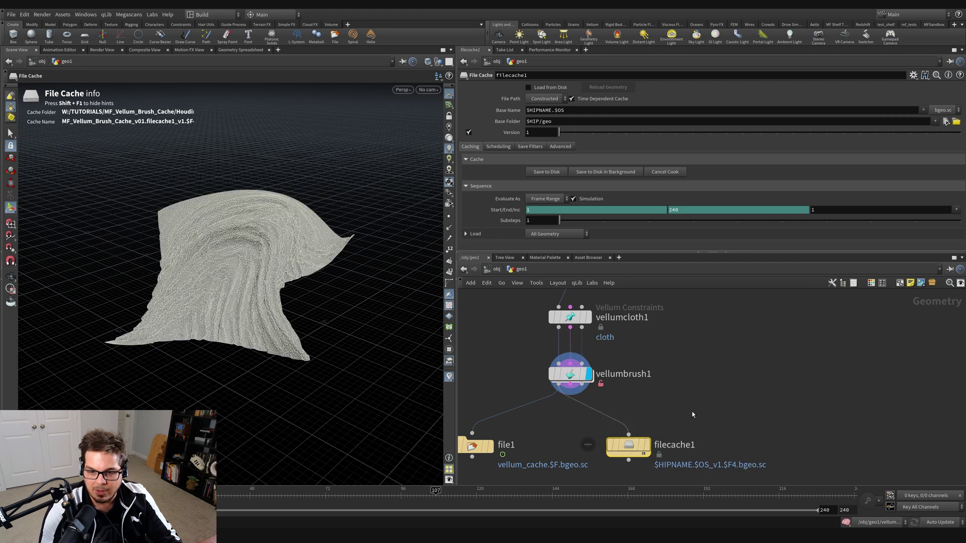
pyautogui.press('y')
pyautogui.moveTo(606, 427)
pyautogui.mouseDown()
pyautogui.moveTo(647, 415)
pyautogui.moveTo(635, 444)
pyautogui.moveTo(693, 446)
pyautogui.mouseUp()
# Add an Object Merge node above the File Cache node
pyautogui.click(706, 361)
pyautogui.press('Tab')
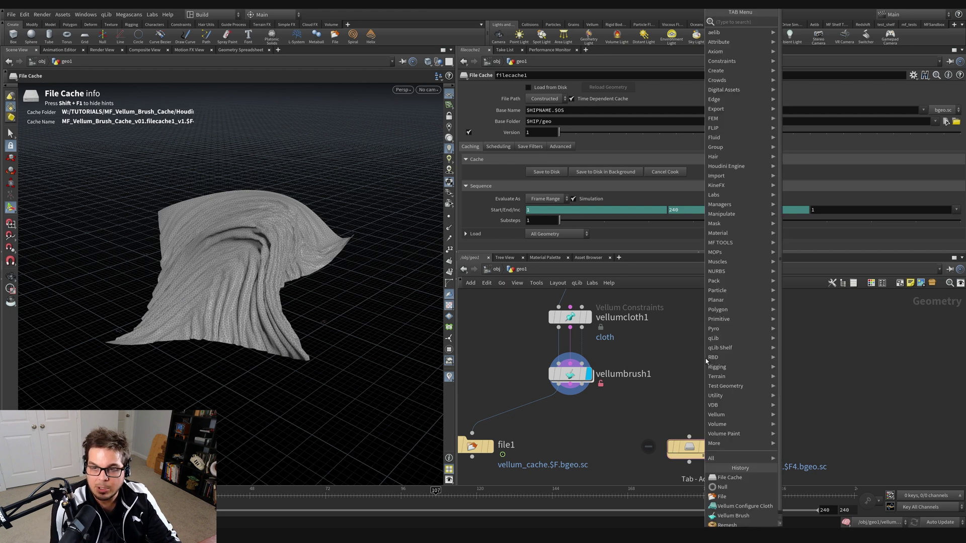
pyautogui.write('obj')
pyautogui.press('Return')
pyautogui.click(699, 369)
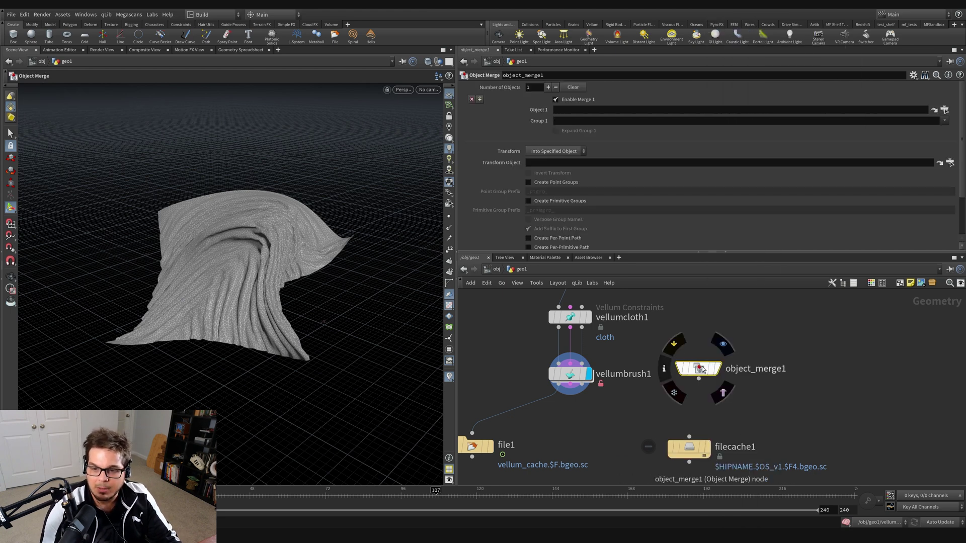
# Set Object 1 of the Object Merge to /obj/geo1/vellumbrush1/GRAB_VELLUM_CACHE
pyautogui.click(944, 109)
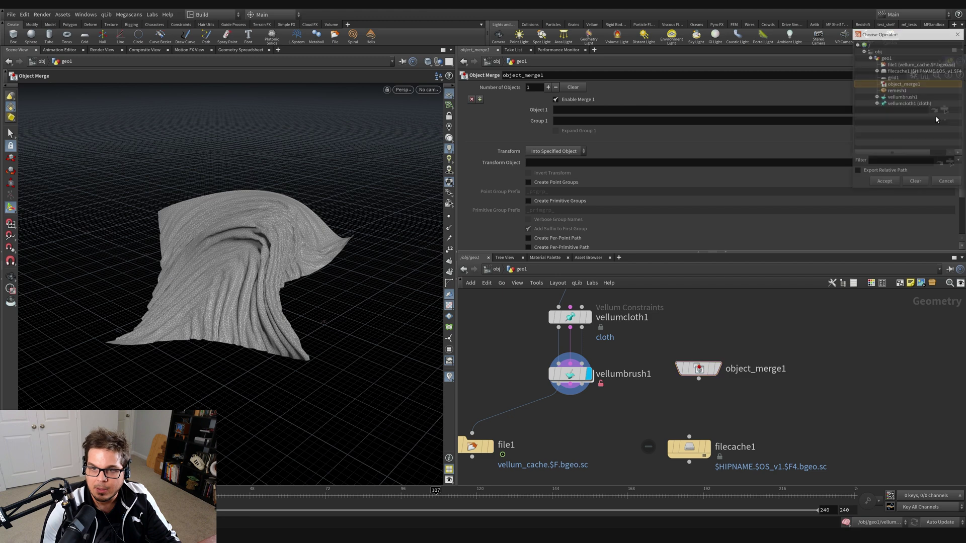
pyautogui.click(876, 97)
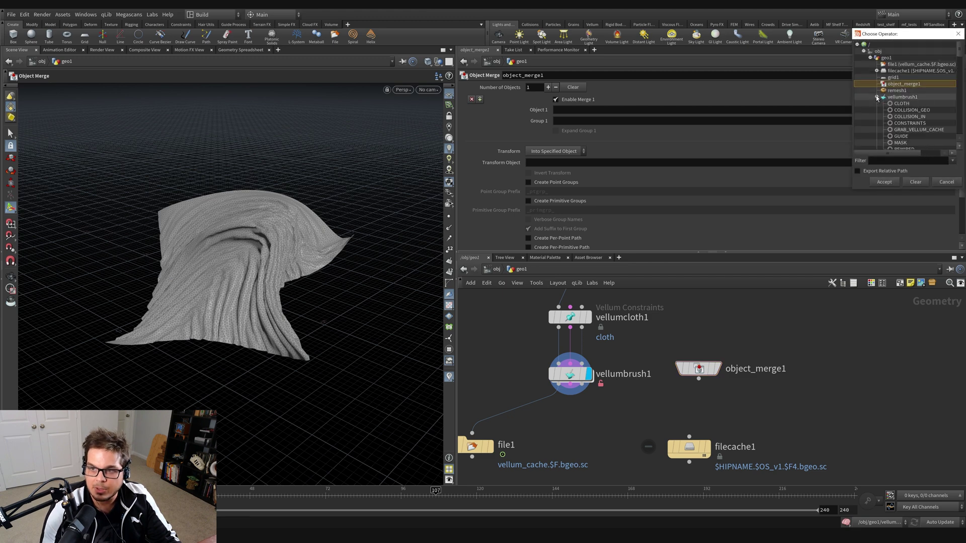
pyautogui.click(912, 131)
pyautogui.click(886, 182)
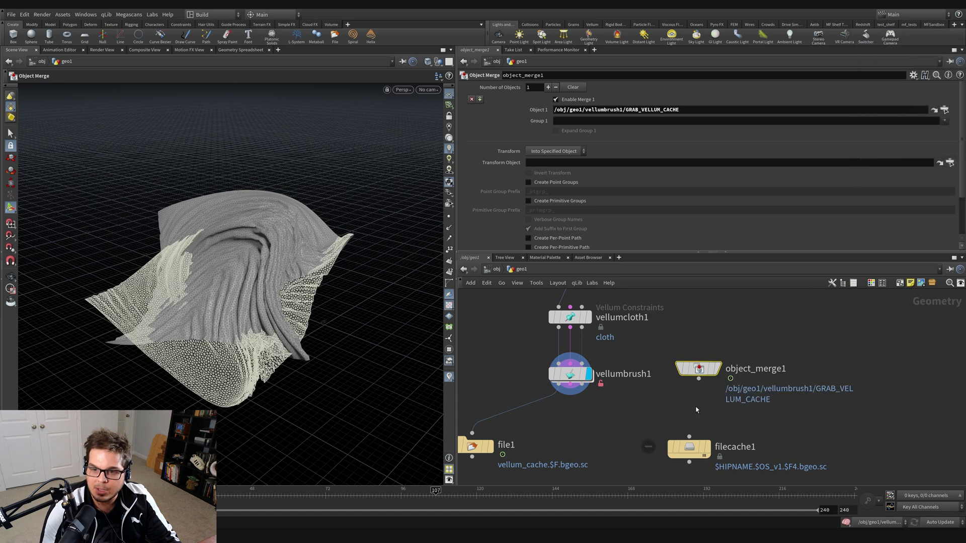
# Wire object_merge1 into filecache1, aligned beneath it, and display filecache1
pyautogui.click(693, 449)
pyautogui.moveTo(693, 450); pyautogui.dragTo(701, 448)
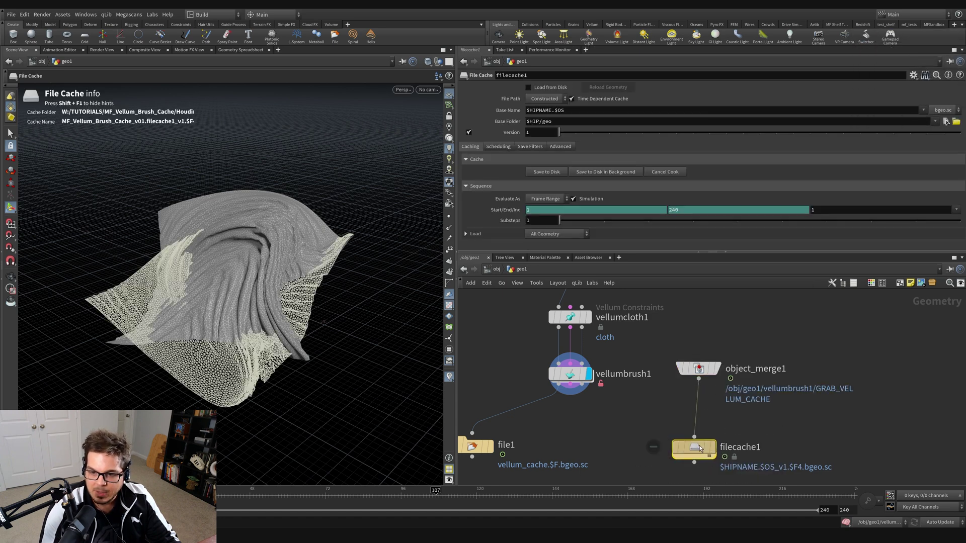
pyautogui.click(716, 447)
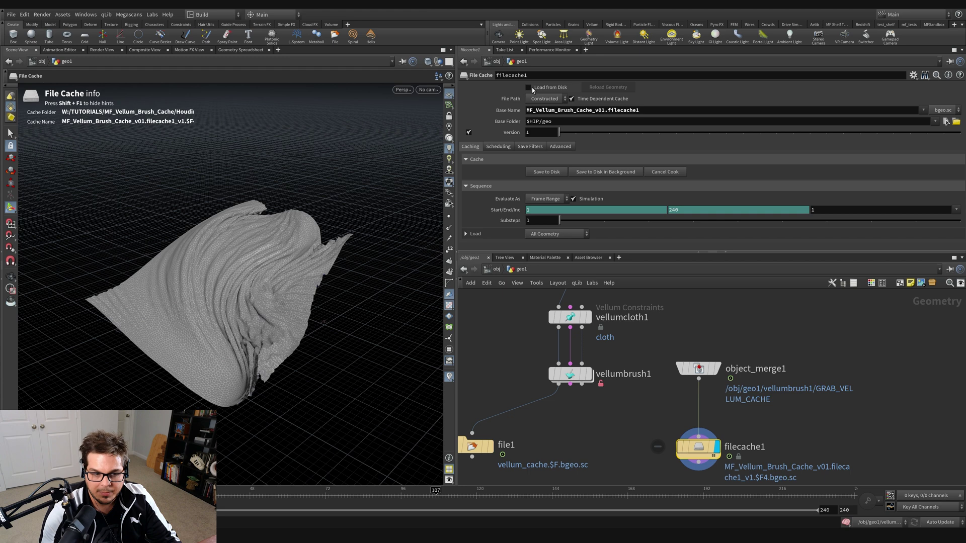
# Enable Load from Disk on filecache1 and scrub the timeline to review the cached cloth animation
pyautogui.click(237, 496)
pyautogui.moveTo(237, 496); pyautogui.dragTo(183, 495)
pyautogui.press('Up')
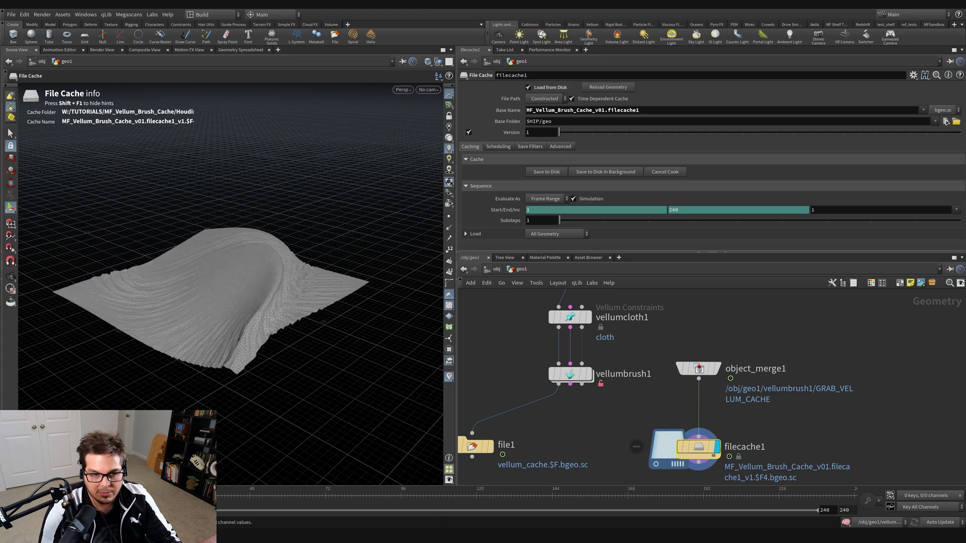